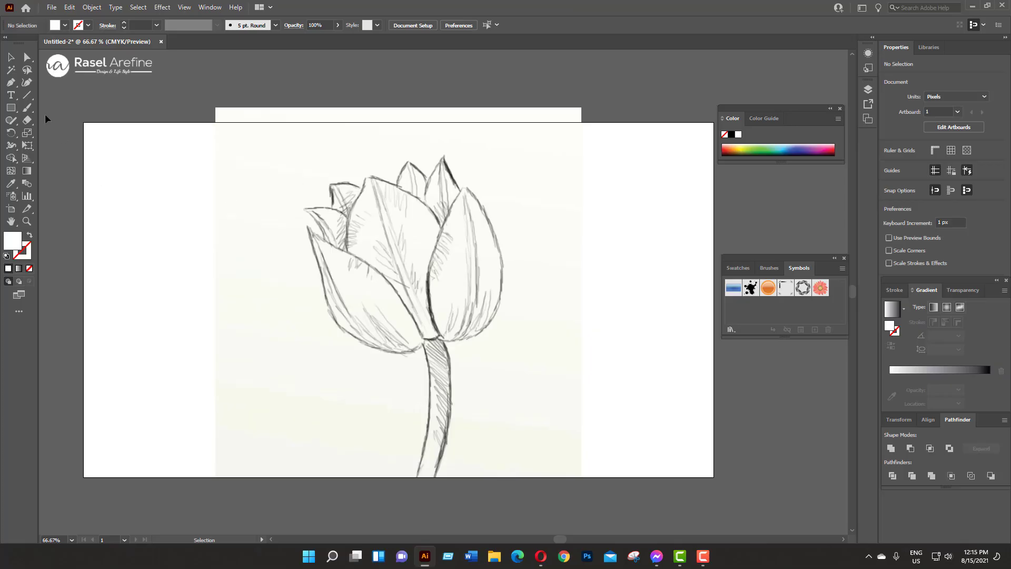
Draw an unfilled circle over the tulip head's upper right, enlarged to about 396 px
{"action": "left_click_drag", "start_coordinate": [456, 216], "coordinate": [532, 292]}
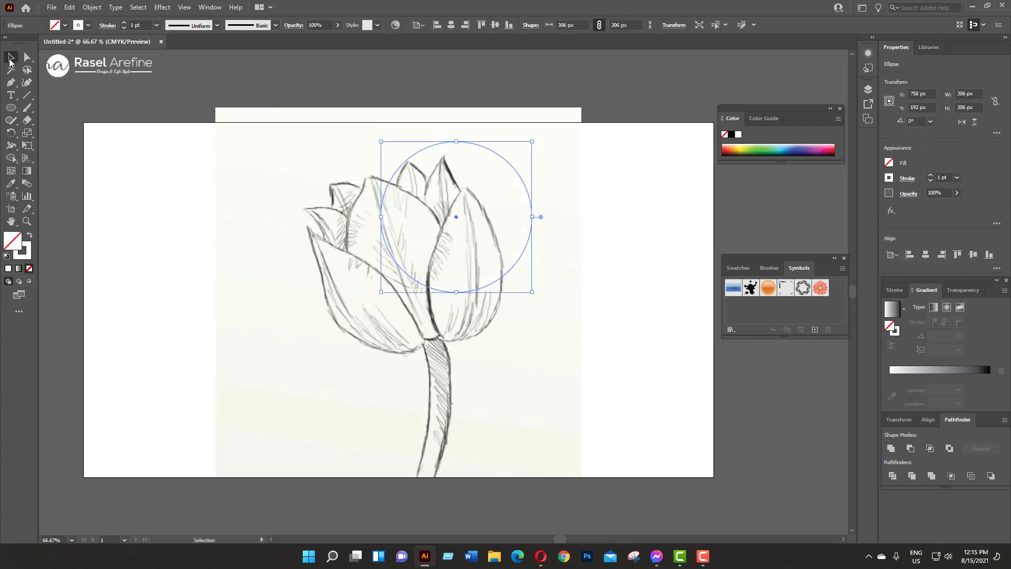
{"action": "left_click", "coordinate": [76, 48]}
{"action": "key", "text": "Escape"}
{"action": "left_click_drag", "start_coordinate": [514, 221], "coordinate": [548, 263]}
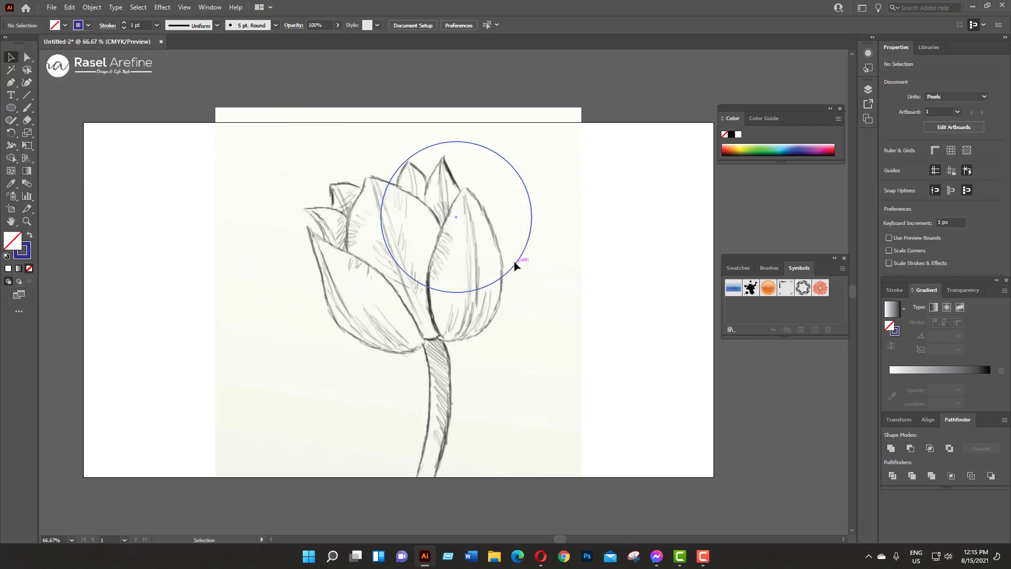
{"action": "mouse_move", "coordinate": [558, 353]}
{"action": "left_mouse_down"}
{"action": "mouse_move", "coordinate": [597, 366]}
{"action": "mouse_move", "coordinate": [627, 396]}
{"action": "mouse_move", "coordinate": [632, 378]}
{"action": "mouse_move", "coordinate": [457, 370]}
{"action": "mouse_move", "coordinate": [379, 453]}
{"action": "left_mouse_up"}
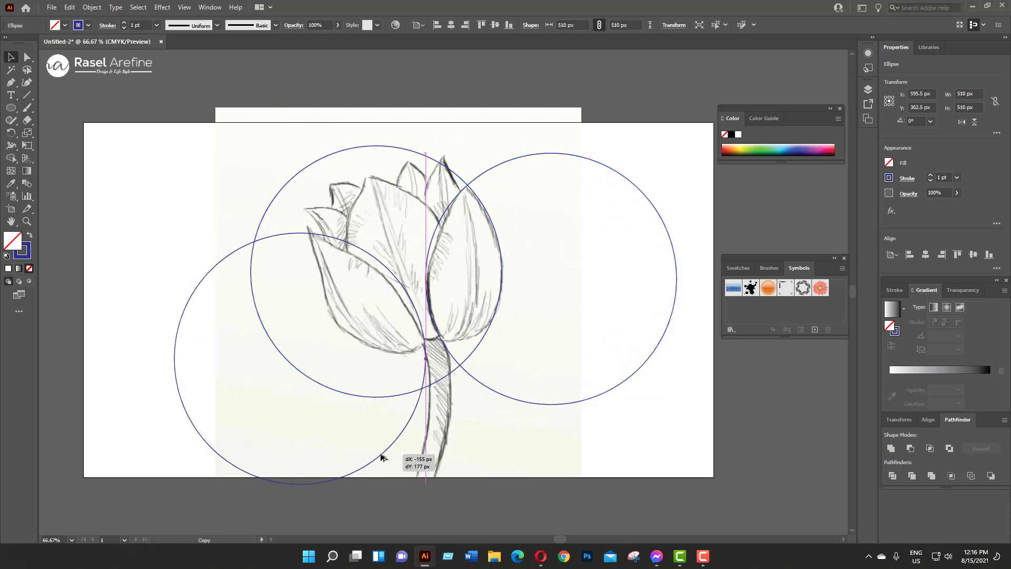
Alt-drag circle copies up-right, toward the left and toward the right around the tulip
{"action": "scroll", "coordinate": [420, 415], "scroll_direction": "down", "scroll_amount": 3}
{"action": "mouse_move", "coordinate": [415, 365]}
{"action": "left_mouse_down"}
{"action": "mouse_move", "coordinate": [407, 370]}
{"action": "mouse_move", "coordinate": [516, 212]}
{"action": "mouse_move", "coordinate": [560, 240]}
{"action": "left_mouse_up"}
{"action": "scroll", "coordinate": [531, 309], "scroll_direction": "up", "scroll_amount": 3}
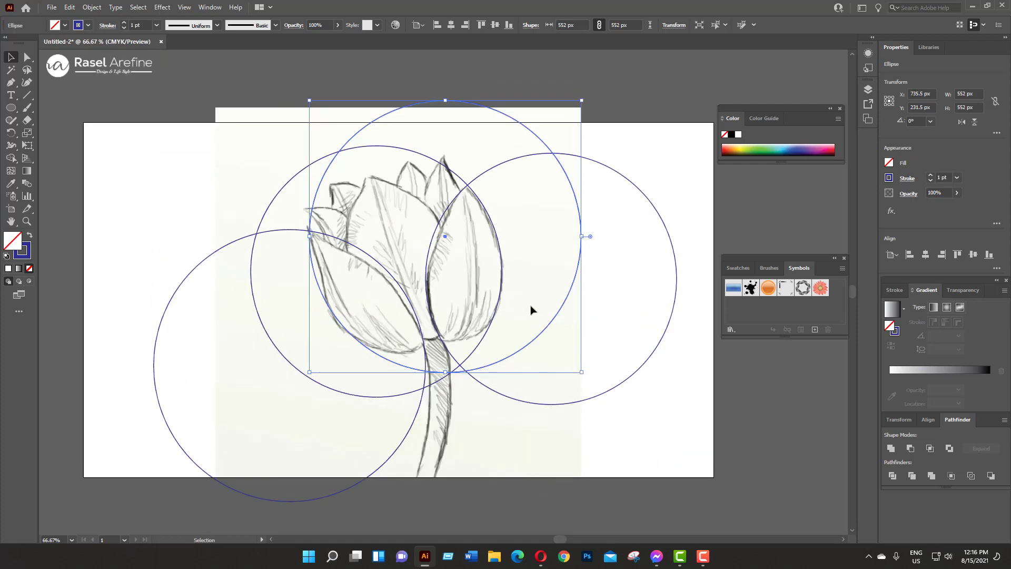
{"action": "mouse_move", "coordinate": [546, 330]}
{"action": "left_mouse_down"}
{"action": "mouse_move", "coordinate": [581, 349]}
{"action": "mouse_move", "coordinate": [294, 432]}
{"action": "mouse_move", "coordinate": [309, 441]}
{"action": "left_mouse_up"}
{"action": "key", "text": "ctrl+z"}
{"action": "scroll", "coordinate": [529, 330], "scroll_direction": "up", "scroll_amount": 2}
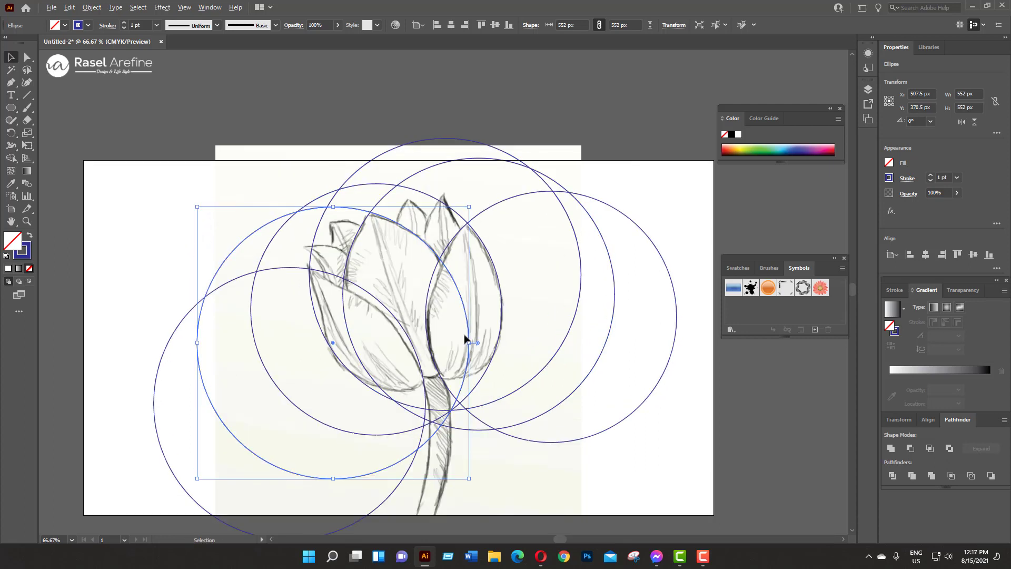
{"action": "mouse_move", "coordinate": [466, 339]}
{"action": "left_mouse_down", "text": "alt"}
{"action": "mouse_move", "coordinate": [682, 266]}
{"action": "mouse_move", "coordinate": [462, 242]}
{"action": "left_mouse_up", "text": "alt"}
{"action": "left_click_drag", "start_coordinate": [517, 281], "coordinate": [645, 267], "text": "alt"}
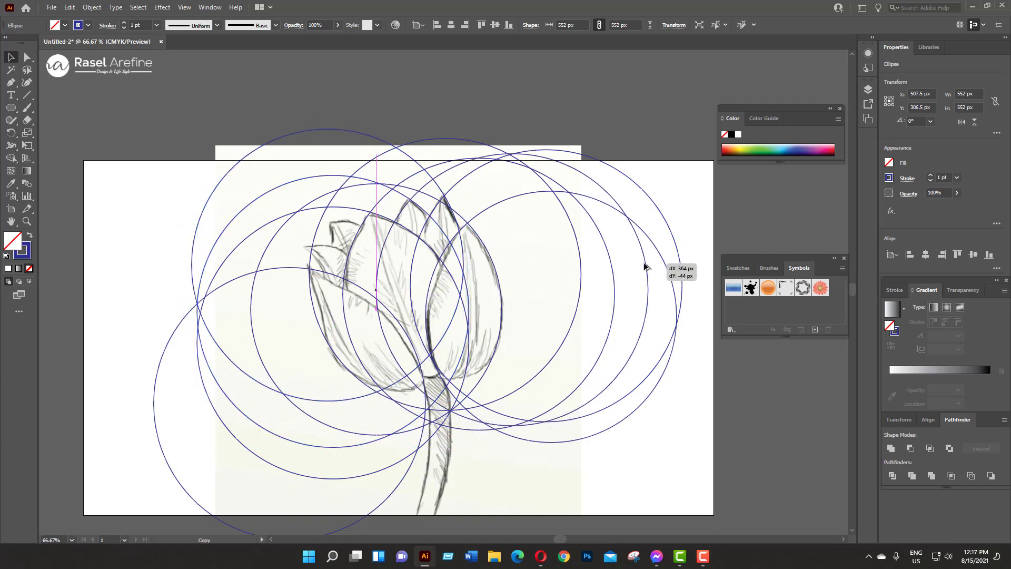
Copy the 510 px left-centre circle further down-left, then select all the circles
{"action": "left_click", "coordinate": [611, 262]}
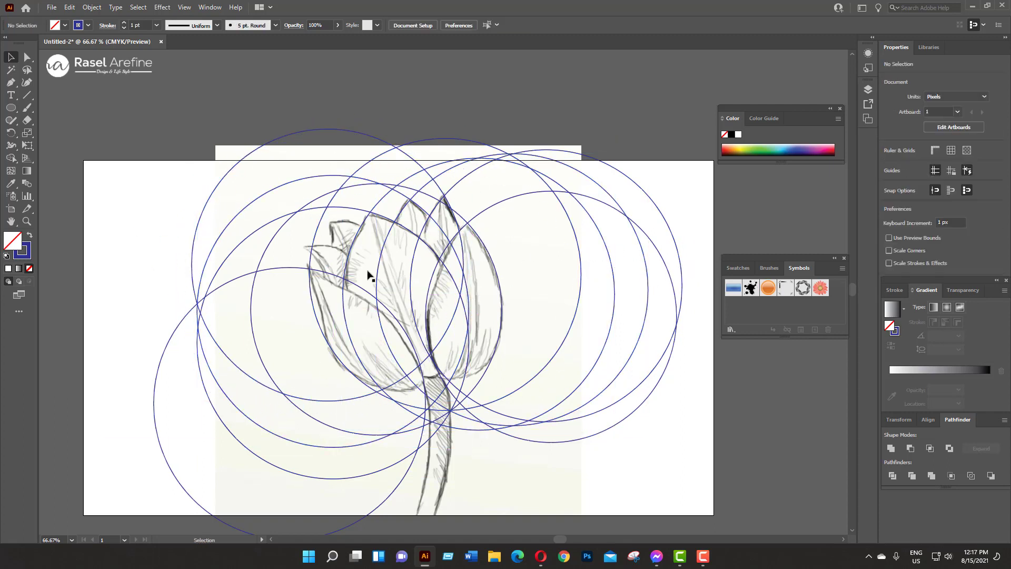
{"action": "left_click", "coordinate": [491, 258]}
{"action": "mouse_move", "coordinate": [491, 258]}
{"action": "left_mouse_down", "text": "alt"}
{"action": "mouse_move", "coordinate": [425, 320]}
{"action": "mouse_move", "coordinate": [335, 291]}
{"action": "mouse_move", "coordinate": [445, 289]}
{"action": "mouse_move", "coordinate": [333, 227]}
{"action": "left_mouse_up", "text": "alt"}
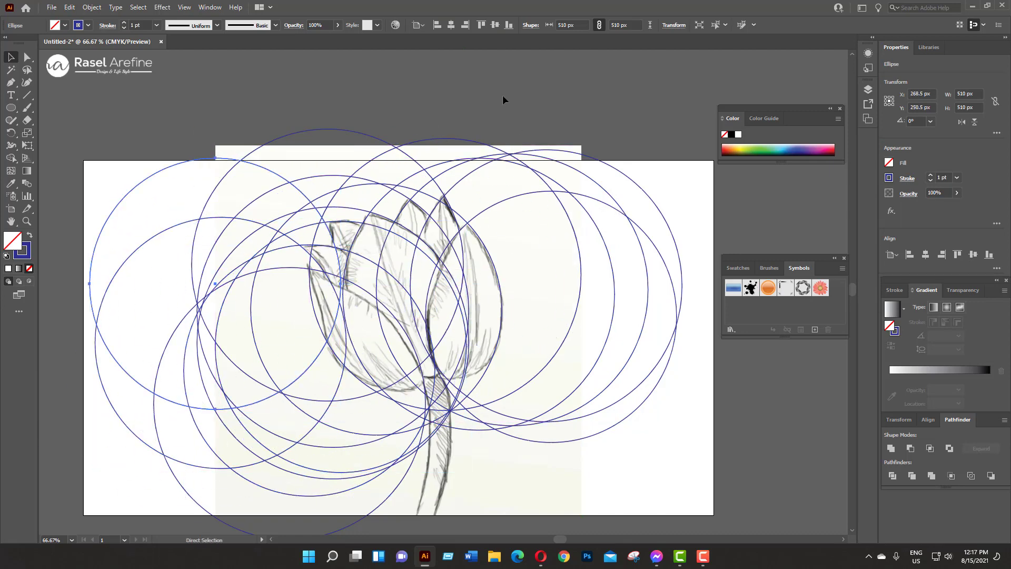
{"action": "key", "text": "ctrl+minus"}
{"action": "key", "text": "ctrl+a"}
{"action": "key", "text": "ctrl+plus"}
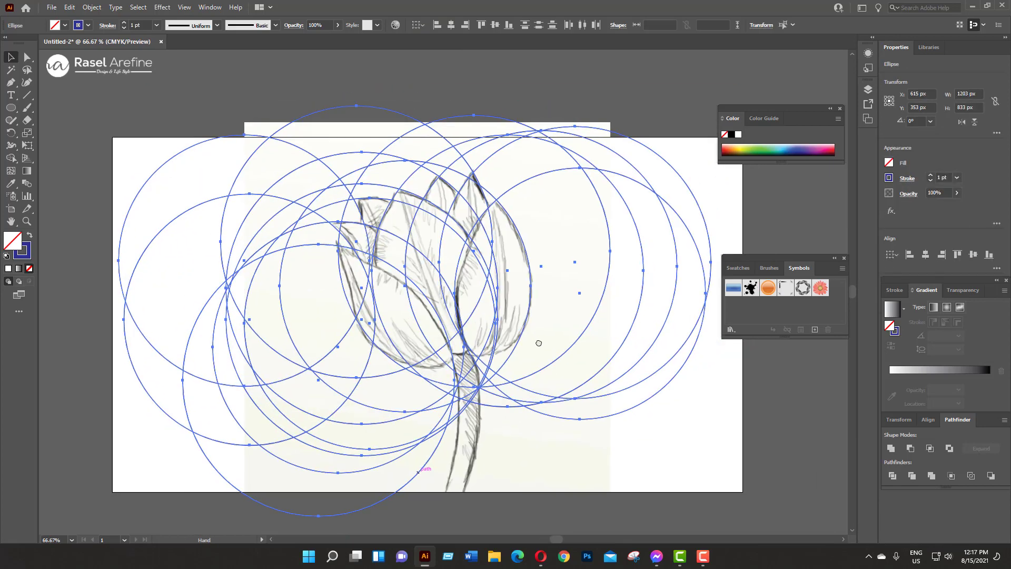
{"action": "key", "text": "shift+m"}
With Shape Builder, merge the top crescent and delete surplus arcs on the right, left, top and bottom-left
{"action": "left_click_drag", "start_coordinate": [507, 292], "coordinate": [474, 290]}
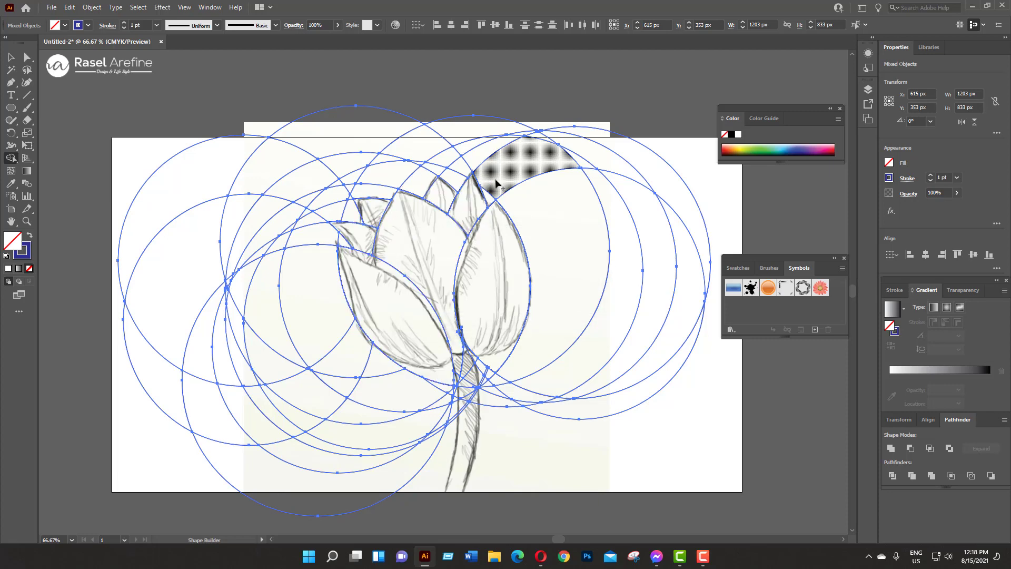
{"action": "left_click_drag", "start_coordinate": [553, 162], "coordinate": [577, 413], "text": "alt"}
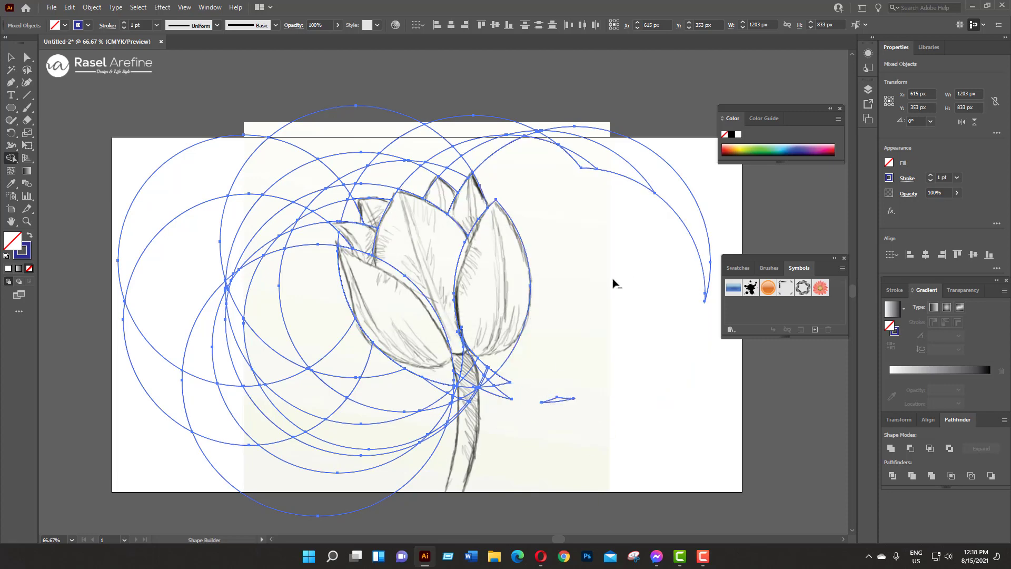
{"action": "left_click_drag", "start_coordinate": [579, 171], "coordinate": [208, 306], "text": "alt"}
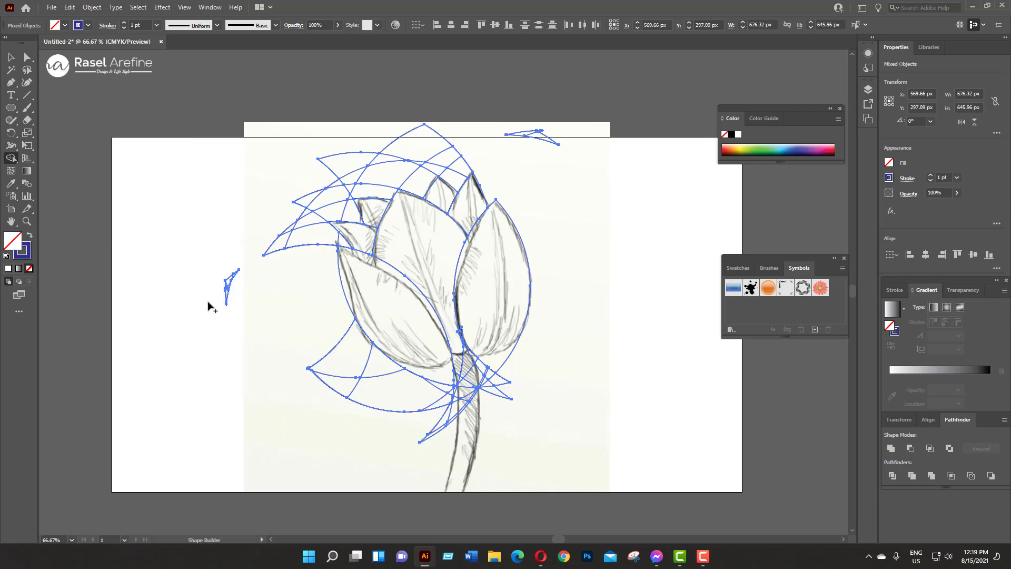
{"action": "mouse_move", "coordinate": [236, 285]}
{"action": "left_mouse_down", "text": "alt"}
{"action": "mouse_move", "coordinate": [303, 226]}
{"action": "mouse_move", "coordinate": [402, 173]}
{"action": "left_mouse_up", "text": "alt"}
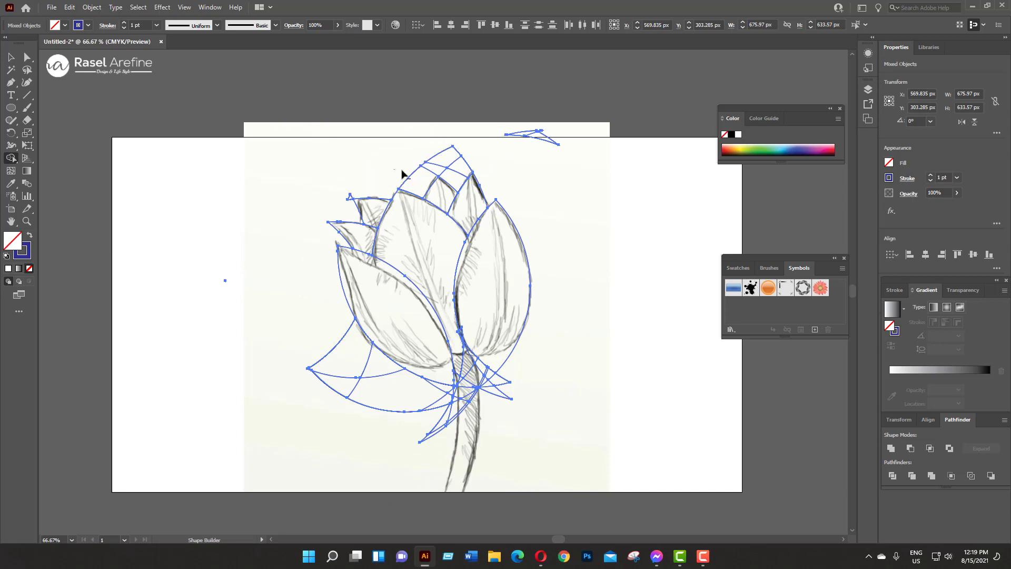
{"action": "left_click_drag", "start_coordinate": [285, 318], "coordinate": [425, 390], "text": "alt"}
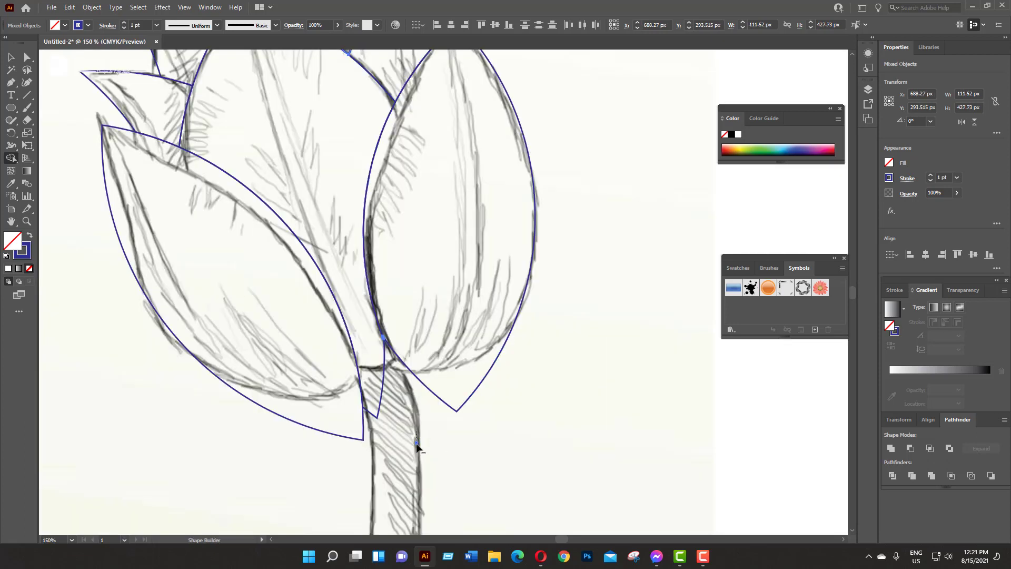
{"action": "scroll", "coordinate": [378, 431], "scroll_direction": "up", "scroll_amount": 5}
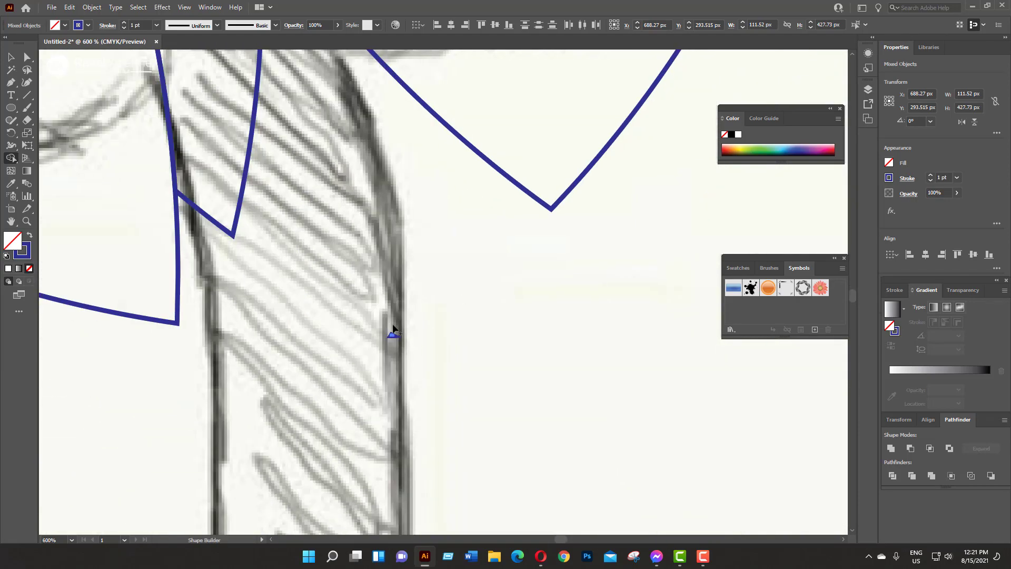
{"action": "key", "text": "v"}
{"action": "scroll", "coordinate": [418, 276], "scroll_direction": "down", "scroll_amount": 6}
Draw a new circle and move it onto the tulip's front petals, checking it in outline view
{"action": "scroll", "coordinate": [499, 366], "scroll_direction": "up", "scroll_amount": 1}
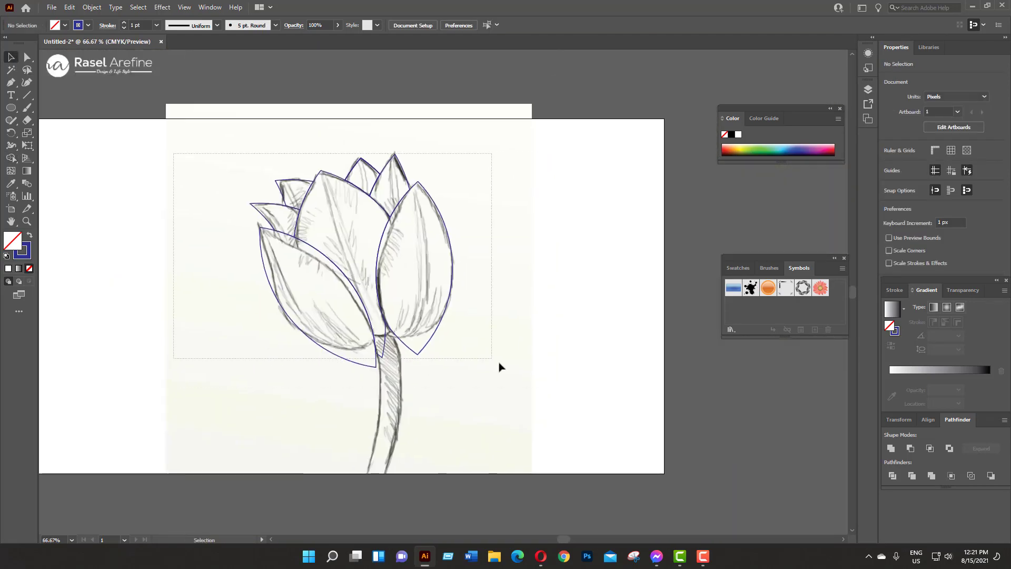
{"action": "key", "text": "ctrl+a"}
{"action": "left_click", "coordinate": [585, 409]}
{"action": "key", "text": "l"}
{"action": "left_click_drag", "start_coordinate": [500, 233], "coordinate": [627, 358]}
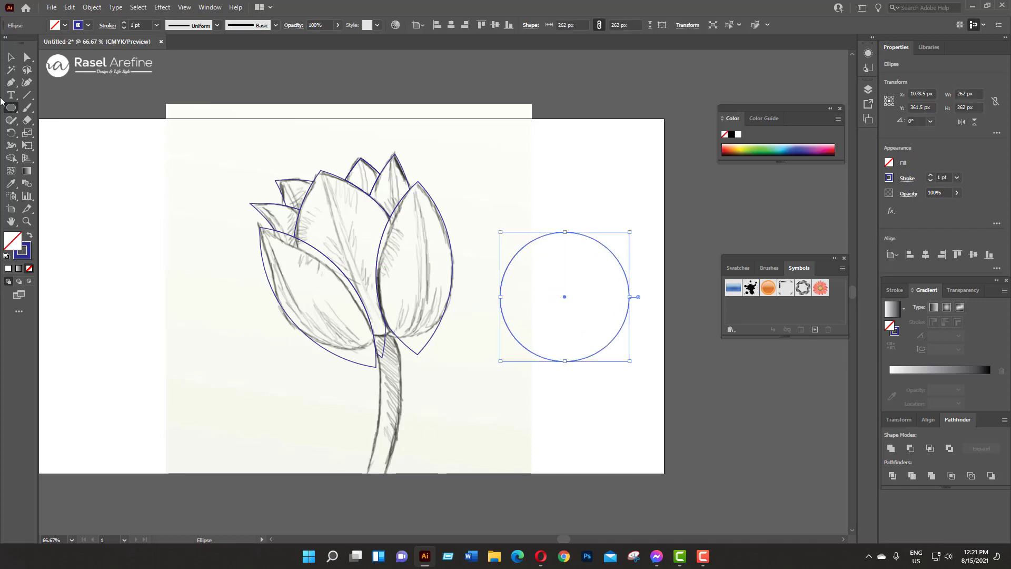
{"action": "key", "text": "v"}
{"action": "mouse_move", "coordinate": [590, 240]}
{"action": "left_mouse_down"}
{"action": "mouse_move", "coordinate": [410, 215]}
{"action": "mouse_move", "coordinate": [369, 228]}
{"action": "left_mouse_up"}
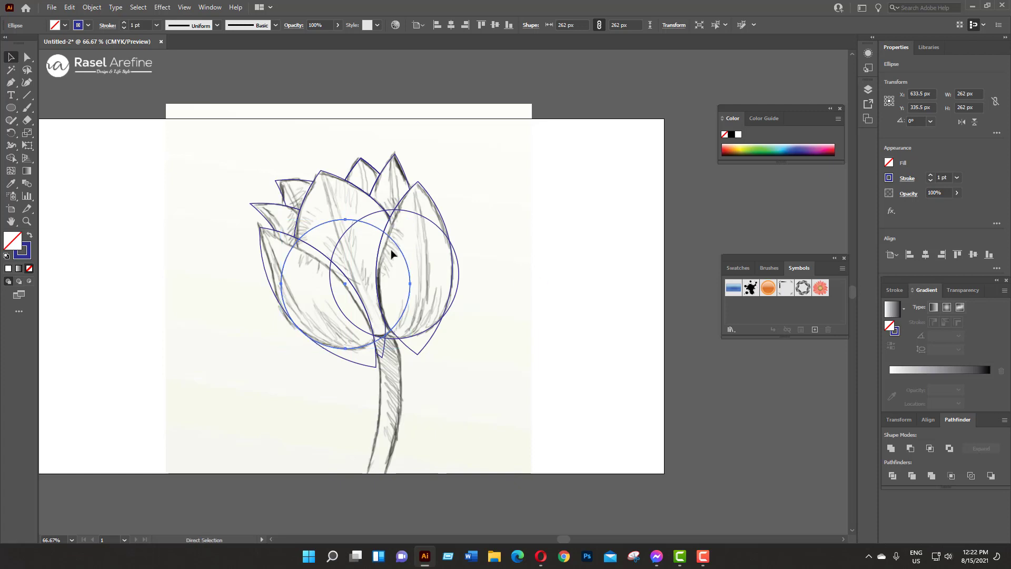
{"action": "key", "text": "ctrl+y"}
{"action": "left_click", "coordinate": [345, 222]}
{"action": "left_click", "coordinate": [286, 388]}
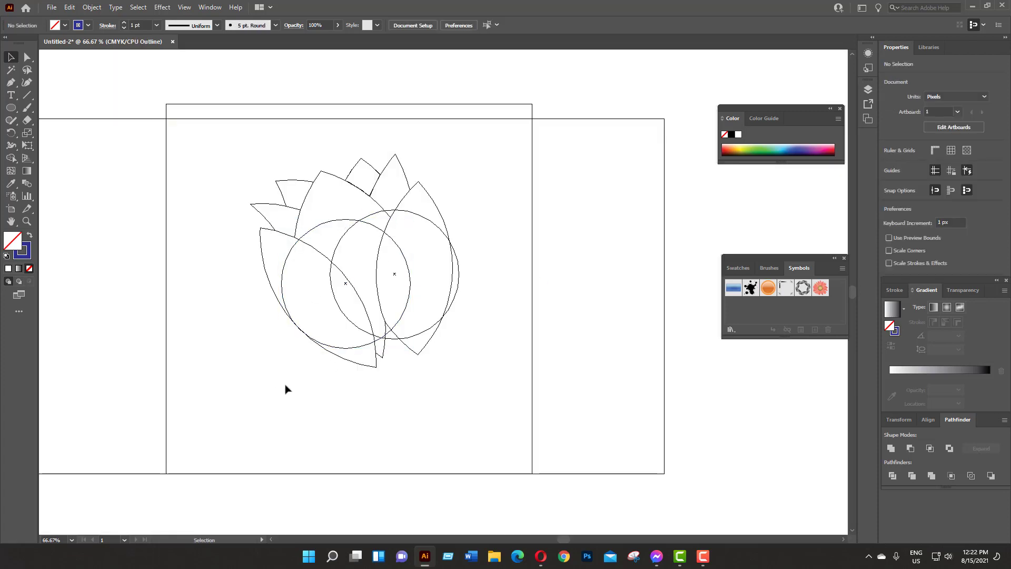
{"action": "key", "text": "ctrl+y"}
Merge the middle petal regions with Shape Builder, removing the inner arcs
{"action": "key", "text": "ctrl+a"}
{"action": "key", "text": "shift+m"}
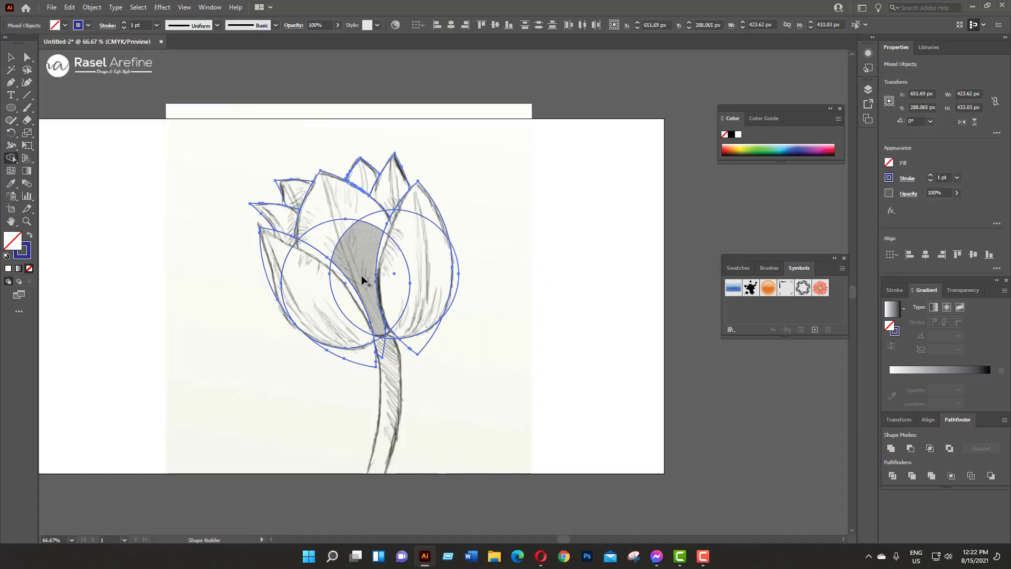
{"action": "left_click_drag", "start_coordinate": [353, 247], "coordinate": [372, 214]}
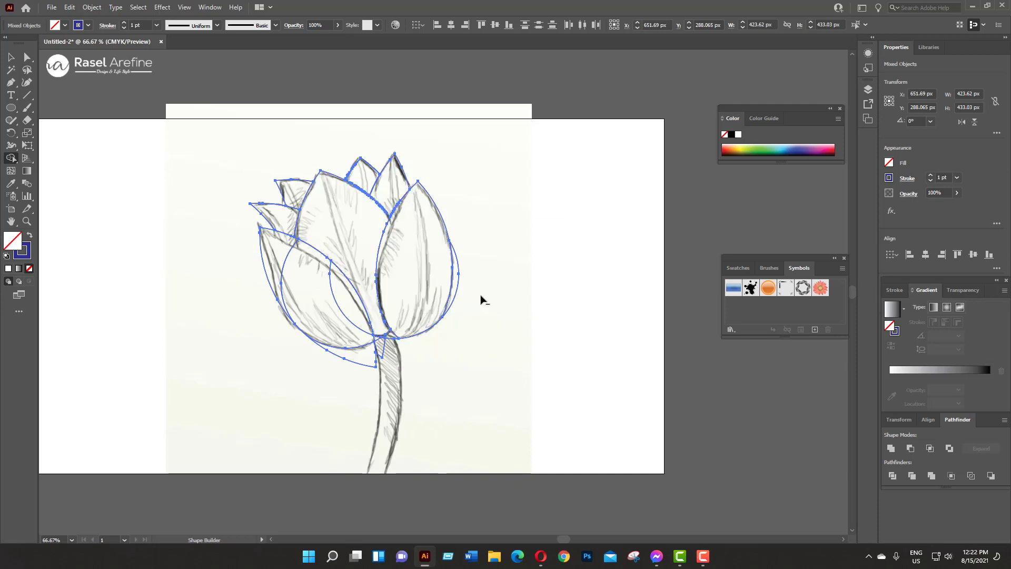
{"action": "left_click_drag", "start_coordinate": [357, 375], "coordinate": [256, 274]}
{"action": "key", "text": "ctrl+z"}
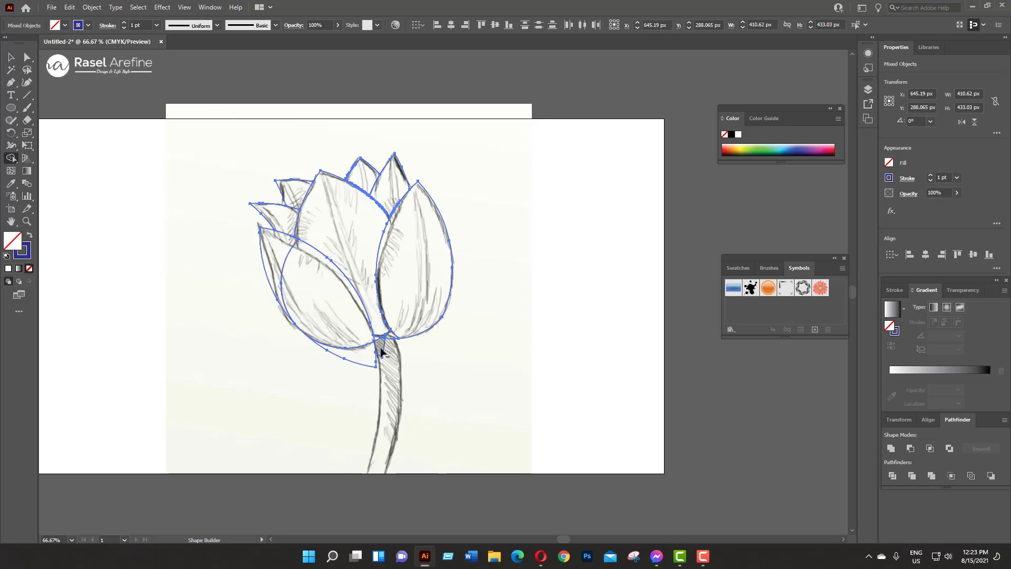
Pull the lower-left petal's end point up-left and merge that petal region
{"action": "key", "text": "a"}
{"action": "left_click", "coordinate": [358, 368]}
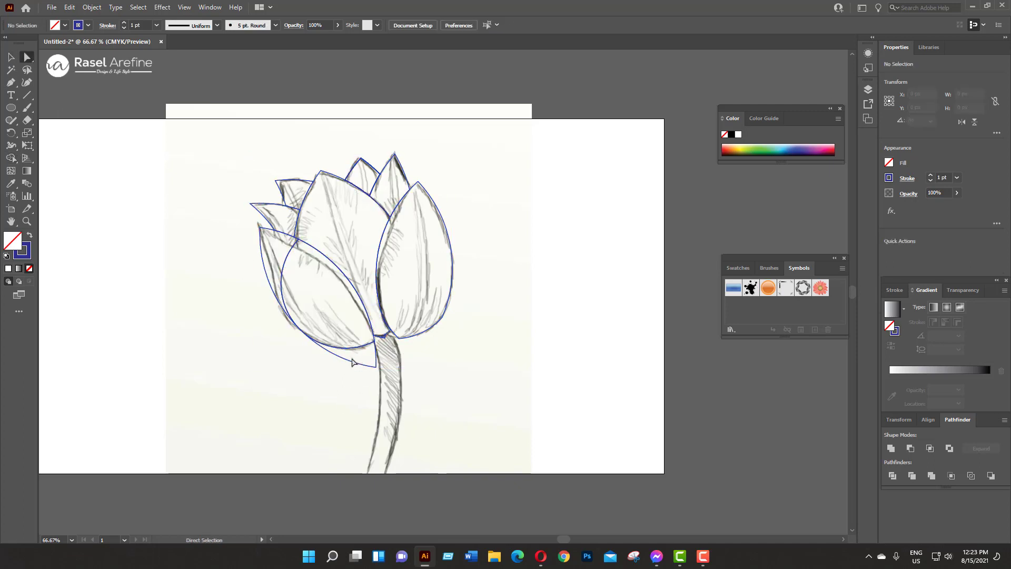
{"action": "left_click_drag", "start_coordinate": [344, 358], "coordinate": [327, 351]}
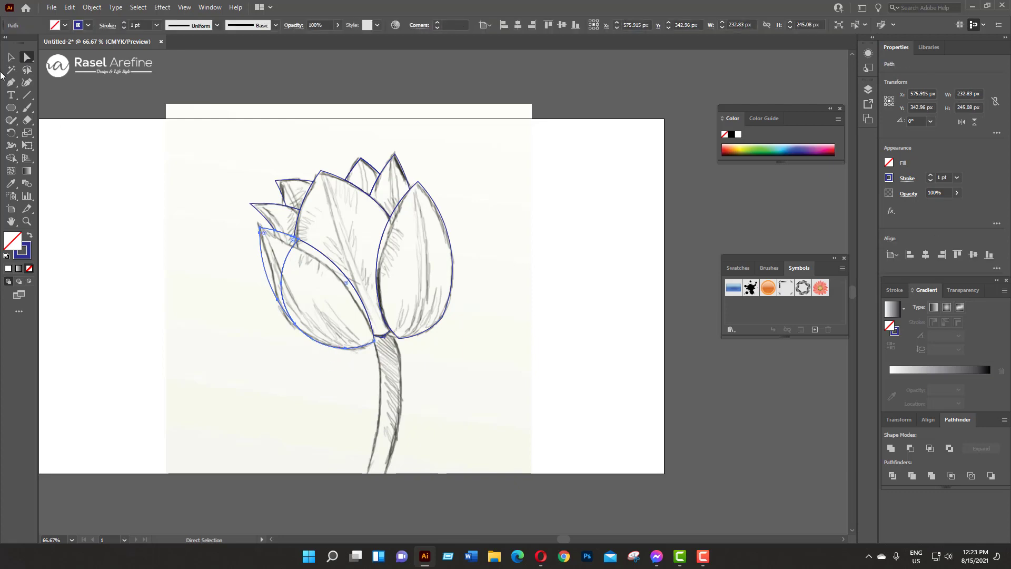
{"action": "key", "text": "ctrl+a"}
{"action": "key", "text": "shift+m"}
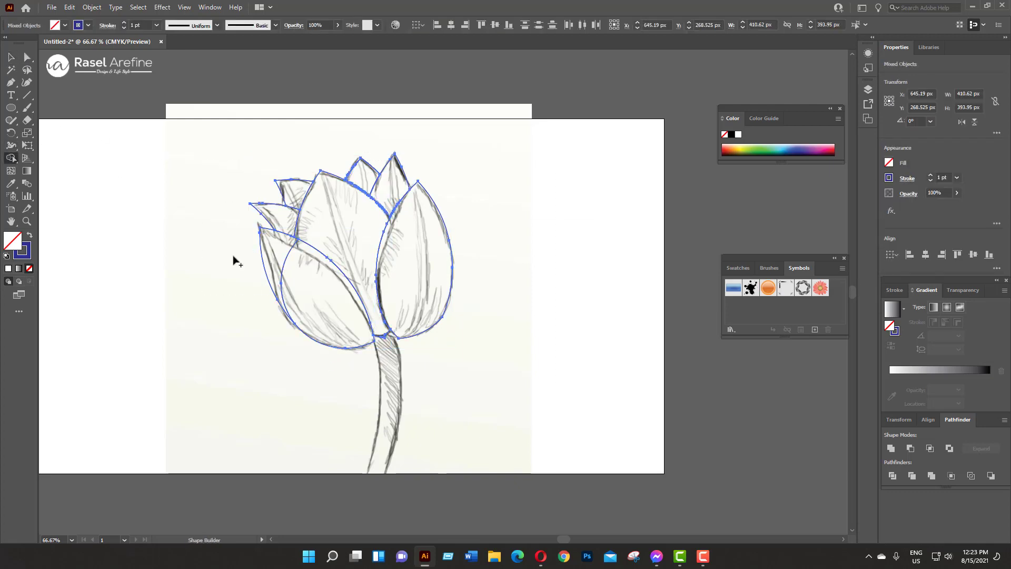
{"action": "left_click", "coordinate": [316, 295]}
{"action": "key", "text": "ctrl+plus"}
{"action": "key", "text": "ctrl+plus"}
{"action": "key", "text": "ctrl+plus"}
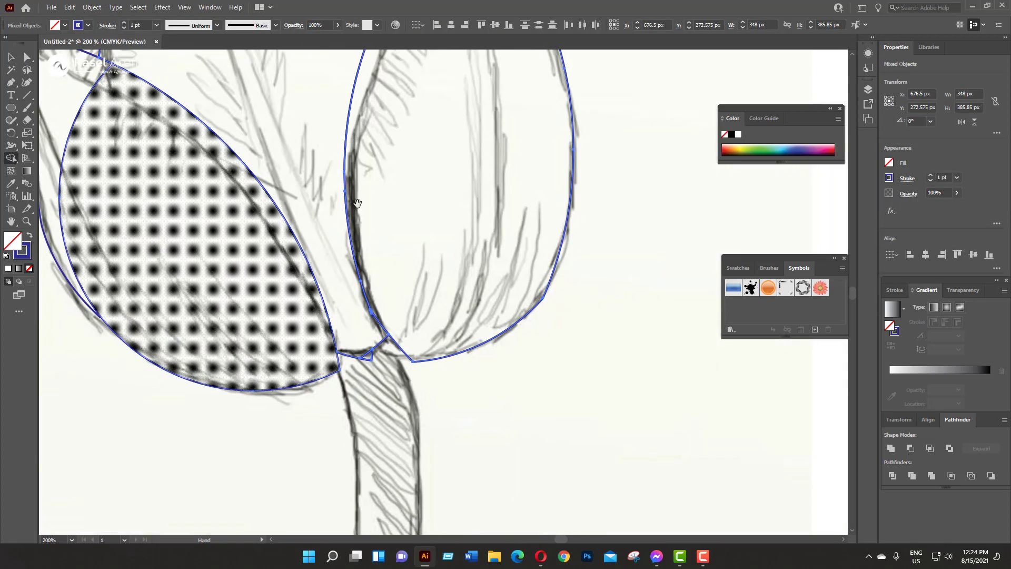
{"action": "key", "text": "v"}
{"action": "key", "text": "ctrl+minus"}
{"action": "key", "text": "ctrl+minus"}
{"action": "key", "text": "ctrl+minus"}
{"action": "key", "text": "ctrl+minus"}
{"action": "left_click", "coordinate": [347, 116]}
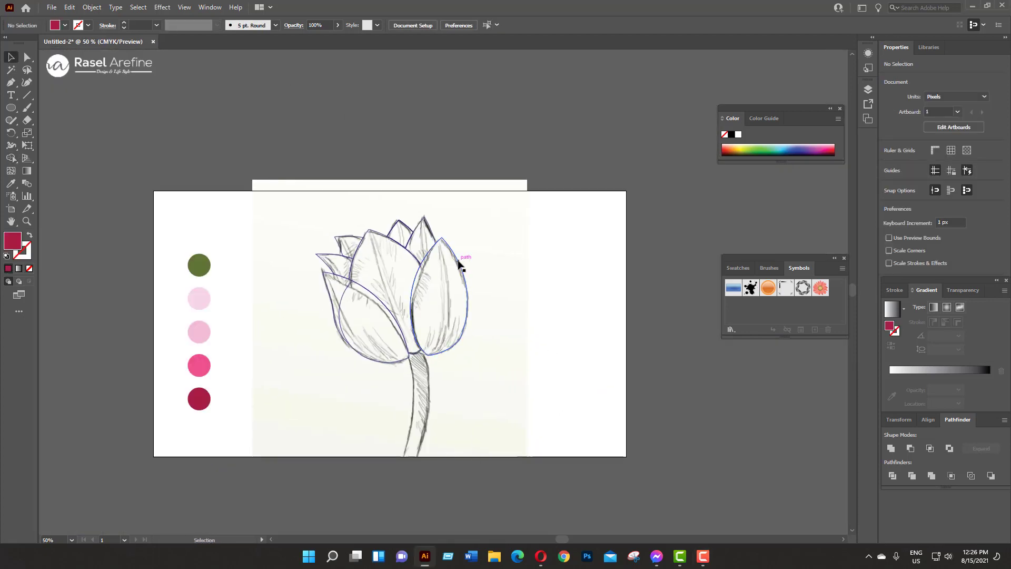
Fill the right front petal bright pink and the small top petal light pink
{"action": "left_click", "coordinate": [458, 264]}
{"action": "left_click", "coordinate": [11, 183]}
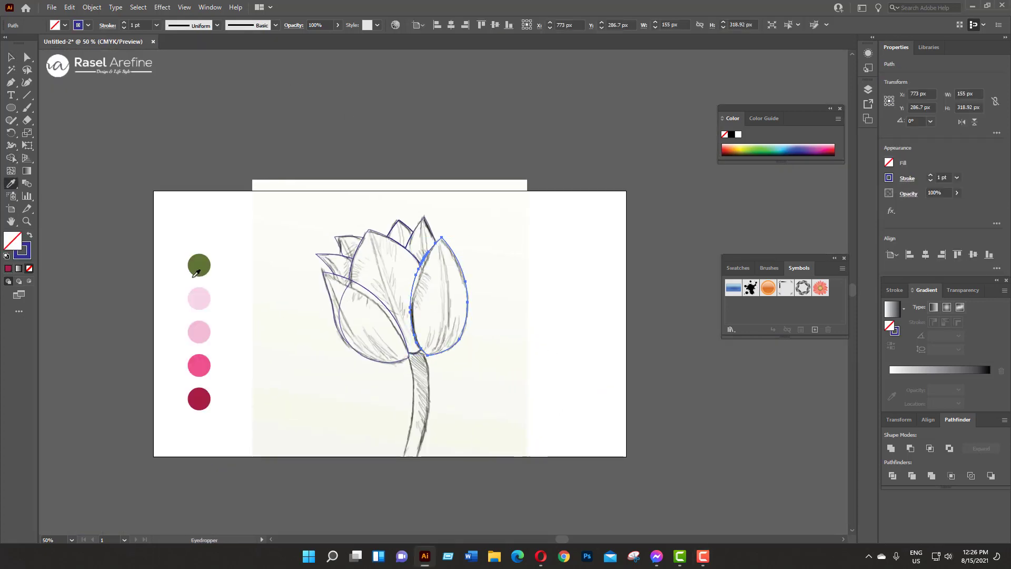
{"action": "left_click", "coordinate": [200, 365]}
{"action": "left_click", "coordinate": [11, 57]}
{"action": "left_click", "coordinate": [553, 233]}
{"action": "left_click", "coordinate": [423, 219]}
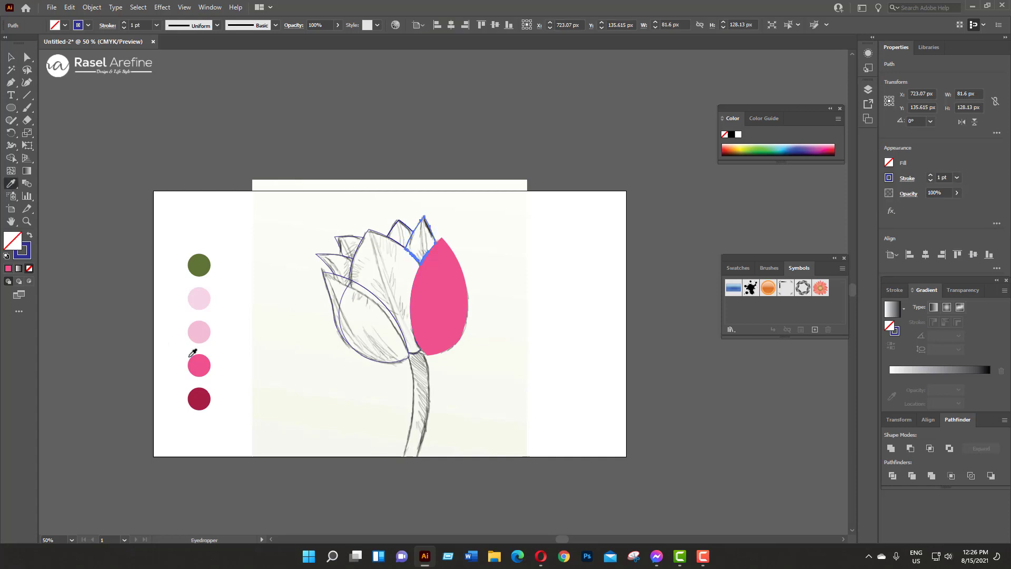
{"action": "key", "text": "i"}
{"action": "left_click", "coordinate": [442, 290]}
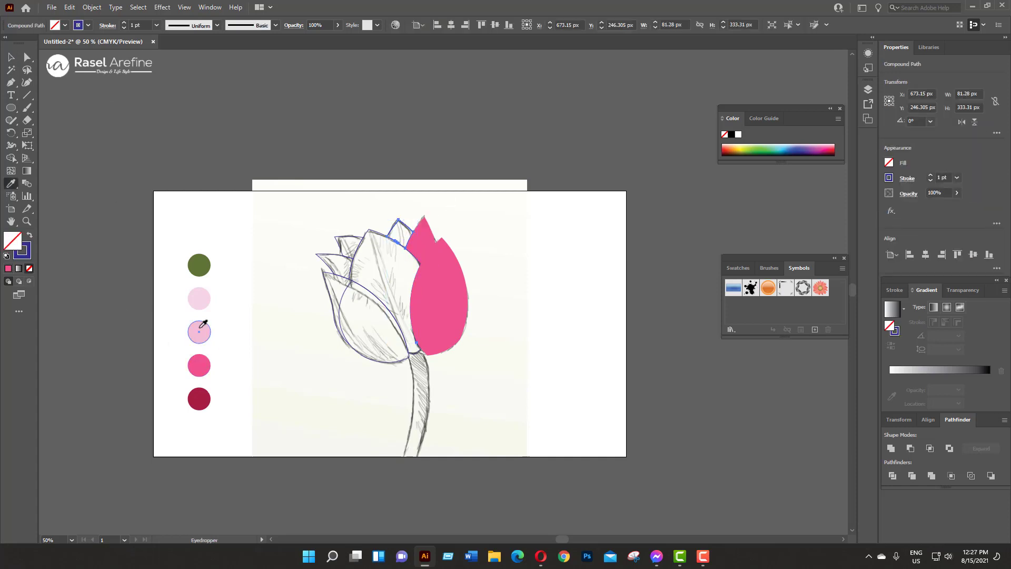
{"action": "left_click", "coordinate": [203, 324]}
Fill another small top petal light pink, the top petal crimson, and the large left petal olive green
{"action": "left_click", "coordinate": [428, 235], "text": "ctrl"}
{"action": "left_click", "coordinate": [199, 398]}
{"action": "key", "text": "v"}
{"action": "left_click", "coordinate": [388, 241]}
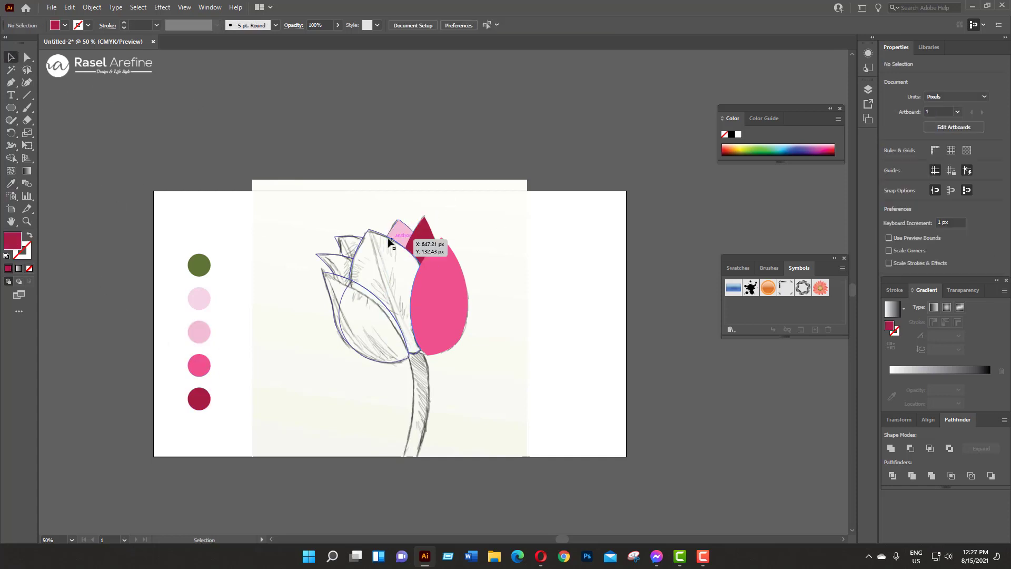
{"action": "left_click", "coordinate": [200, 331]}
{"action": "left_click", "coordinate": [199, 265]}
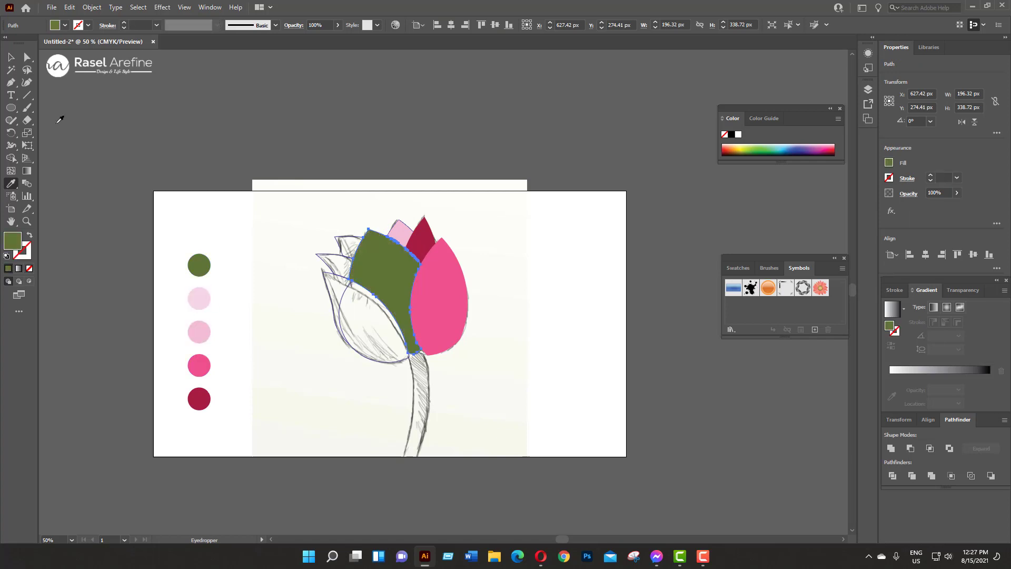
Fill the small top-left petal light pink, the left outer petal hot pink, and the small left petal crimson
{"action": "left_click", "coordinate": [348, 245], "text": "ctrl"}
{"action": "left_click", "coordinate": [199, 331]}
{"action": "left_click", "coordinate": [332, 264], "text": "ctrl"}
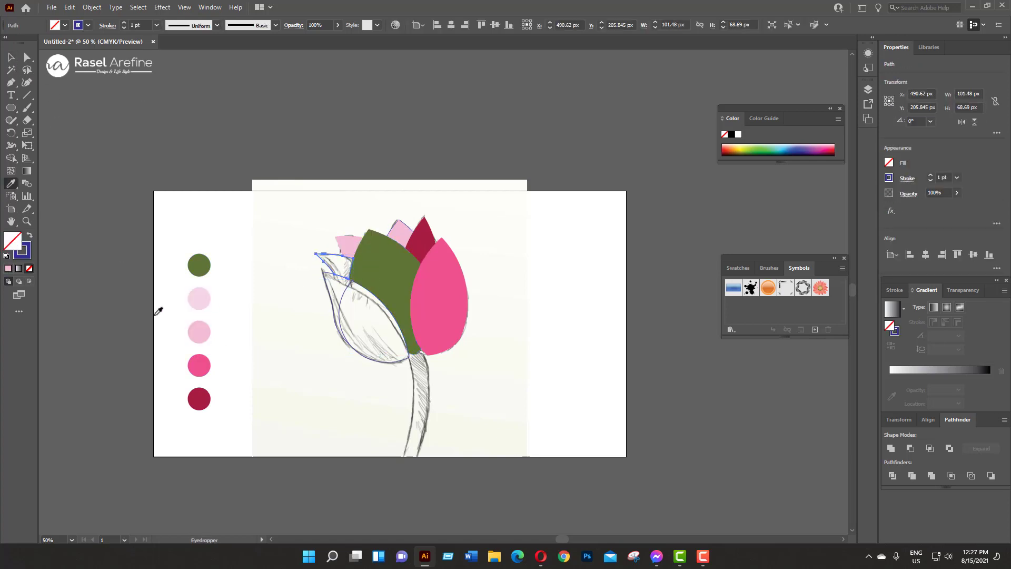
{"action": "left_click", "coordinate": [199, 365]}
{"action": "key", "text": "v"}
{"action": "left_click", "coordinate": [70, 117]}
{"action": "left_click", "coordinate": [343, 307]}
{"action": "key", "text": "i"}
{"action": "left_click", "coordinate": [199, 365]}
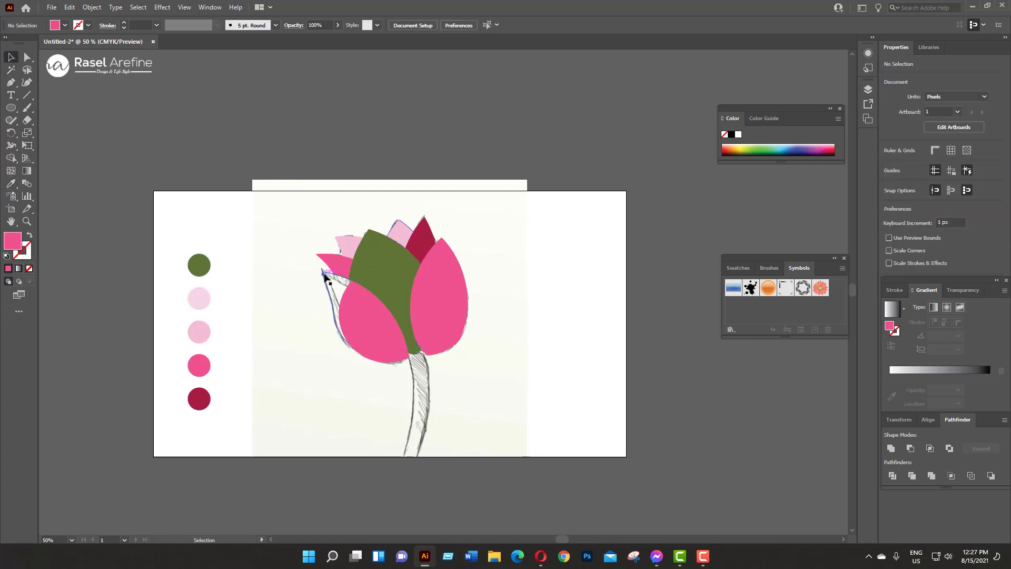
Fill the inner petal hot pink and the middle petal crimson
{"action": "left_click", "coordinate": [332, 294], "text": "ctrl"}
{"action": "left_click", "coordinate": [199, 399]}
{"action": "scroll", "coordinate": [487, 248], "scroll_direction": "down", "scroll_amount": 2}
{"action": "left_click", "coordinate": [411, 248], "text": "ctrl"}
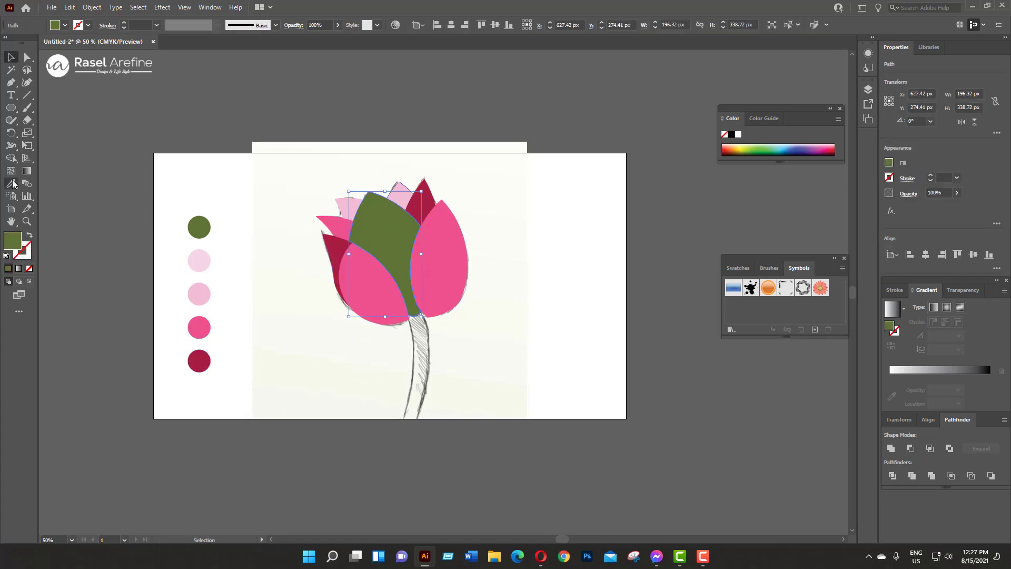
{"action": "left_click", "coordinate": [200, 360]}
{"action": "key", "text": "v"}
{"action": "left_click", "coordinate": [185, 81]}
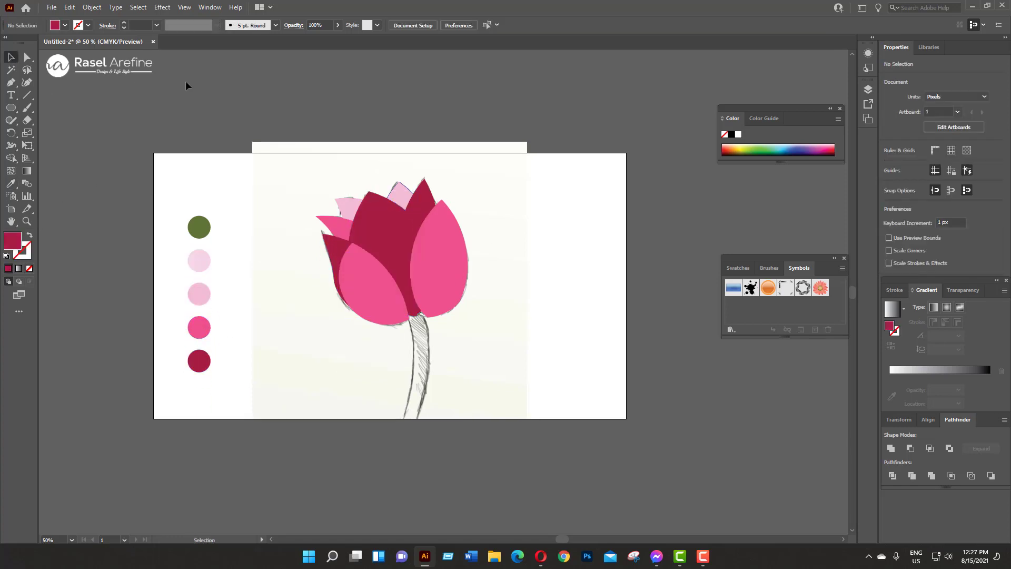
Draw a large circle over the bud and duplicate it slightly to the left
{"action": "key", "text": "l"}
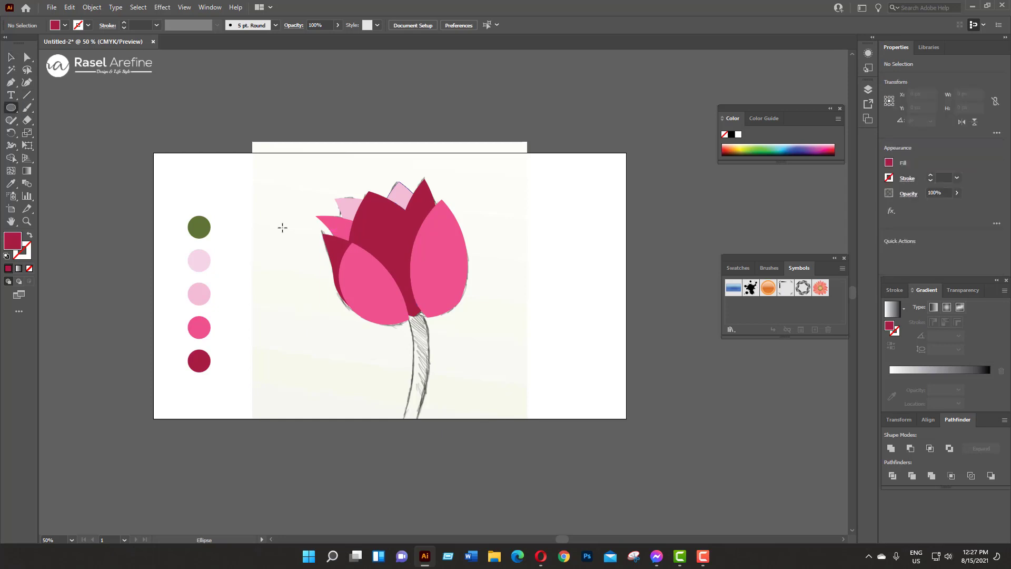
{"action": "left_click_drag", "start_coordinate": [282, 224], "coordinate": [447, 395]}
{"action": "mouse_move", "coordinate": [400, 182]}
{"action": "left_mouse_down"}
{"action": "mouse_move", "coordinate": [432, 300]}
{"action": "mouse_move", "coordinate": [391, 274]}
{"action": "left_mouse_up"}
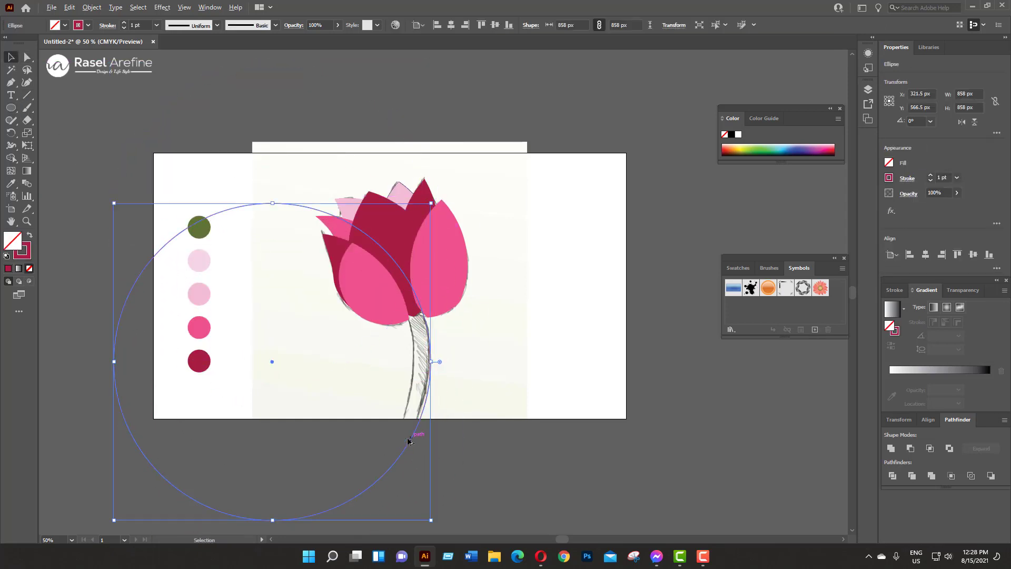
{"action": "left_click_drag", "start_coordinate": [410, 441], "coordinate": [392, 441]}
{"action": "left_click", "coordinate": [538, 347]}
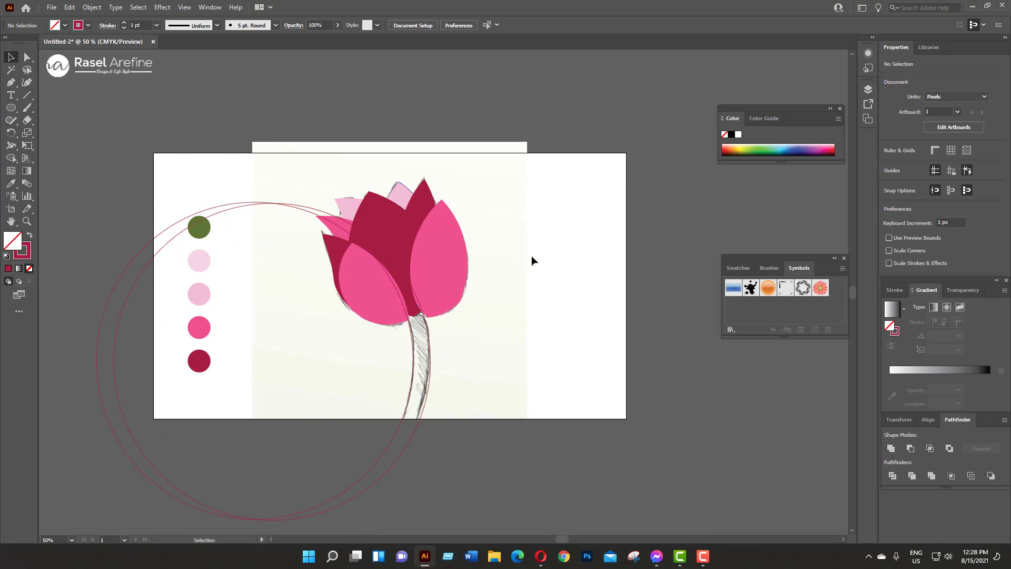
Draw a line under the stem, then use Shape Builder to remove the stray line piece and large petal regions
{"action": "key", "text": "p"}
{"action": "left_click", "coordinate": [348, 419]}
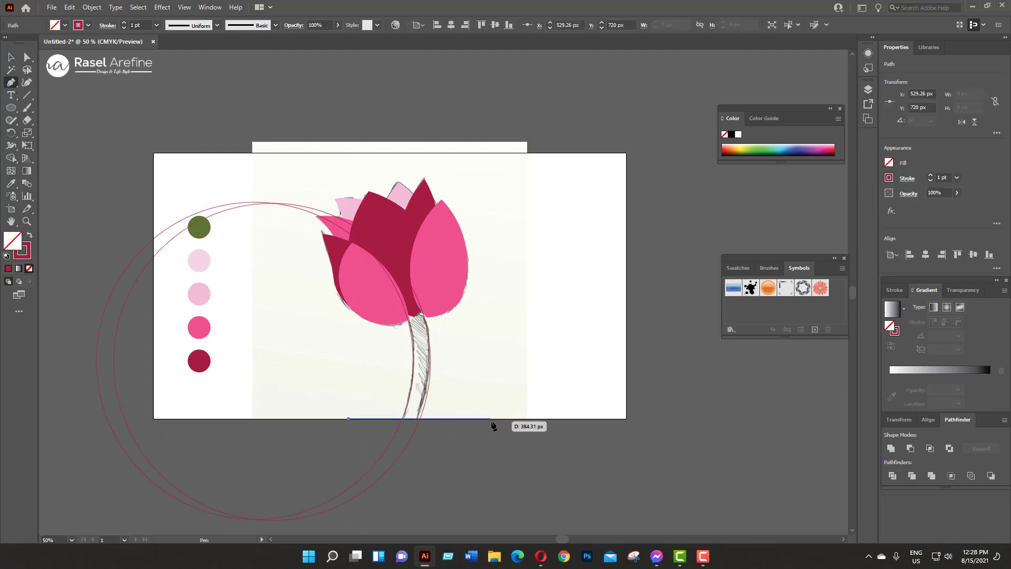
{"action": "left_click", "coordinate": [491, 421]}
{"action": "key", "text": "ctrl+a"}
{"action": "key", "text": "shift+m"}
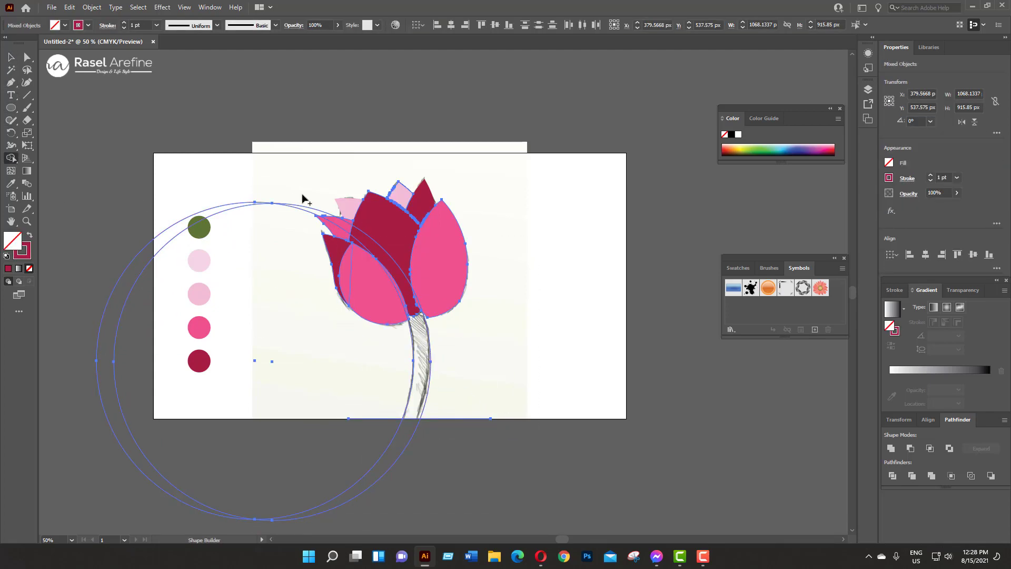
{"action": "left_click", "coordinate": [371, 422], "text": "alt"}
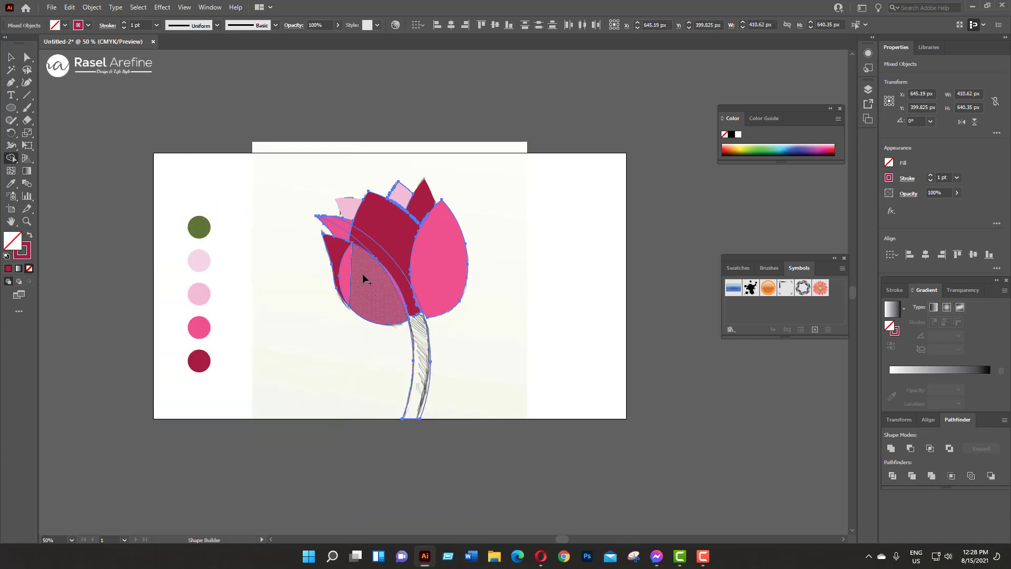
{"action": "left_click", "coordinate": [354, 279], "text": "alt"}
{"action": "left_click", "coordinate": [364, 245], "text": "alt"}
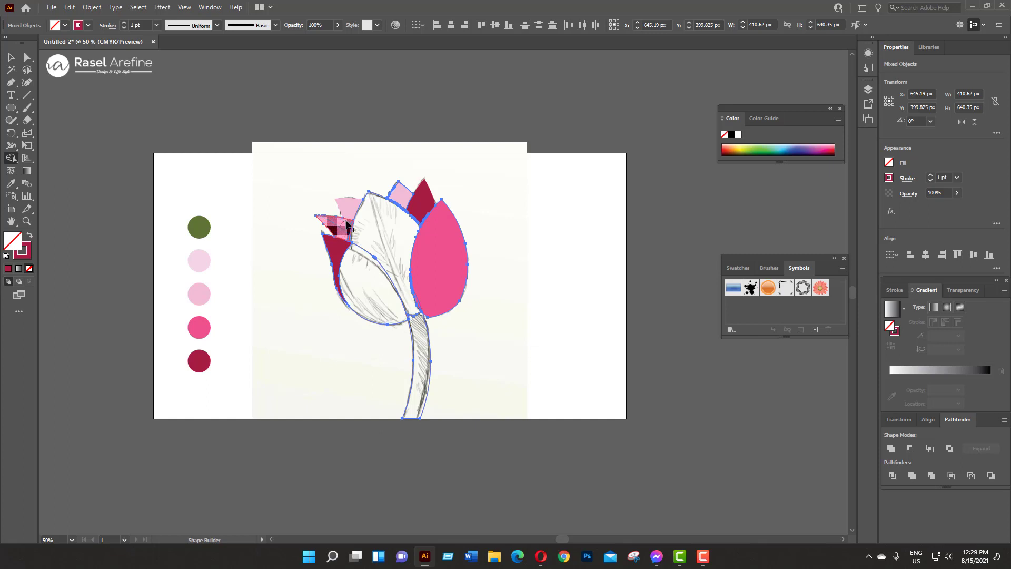
{"action": "left_click", "coordinate": [431, 286], "text": "alt"}
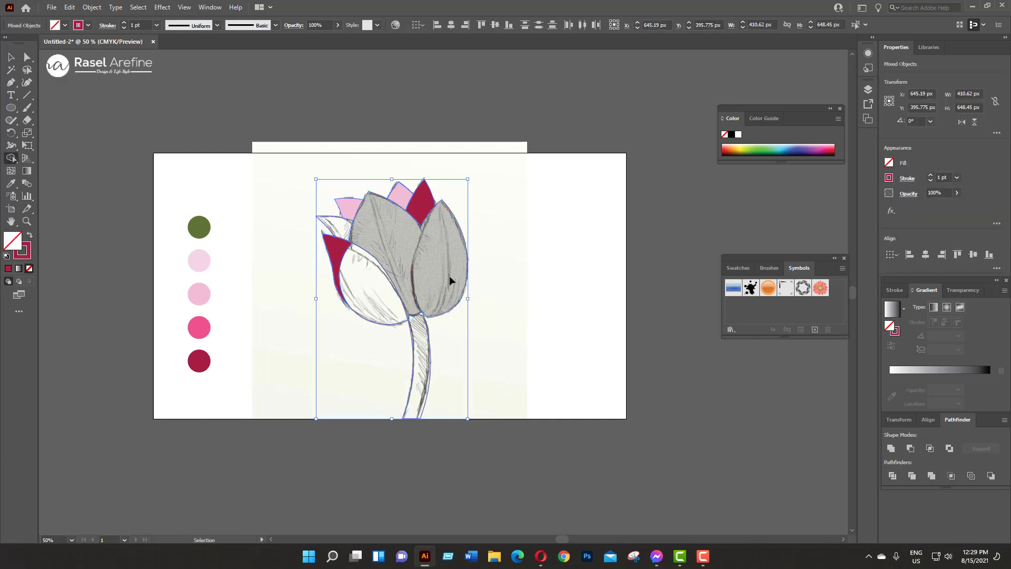
{"action": "key", "text": "v"}
{"action": "left_click", "coordinate": [168, 84]}
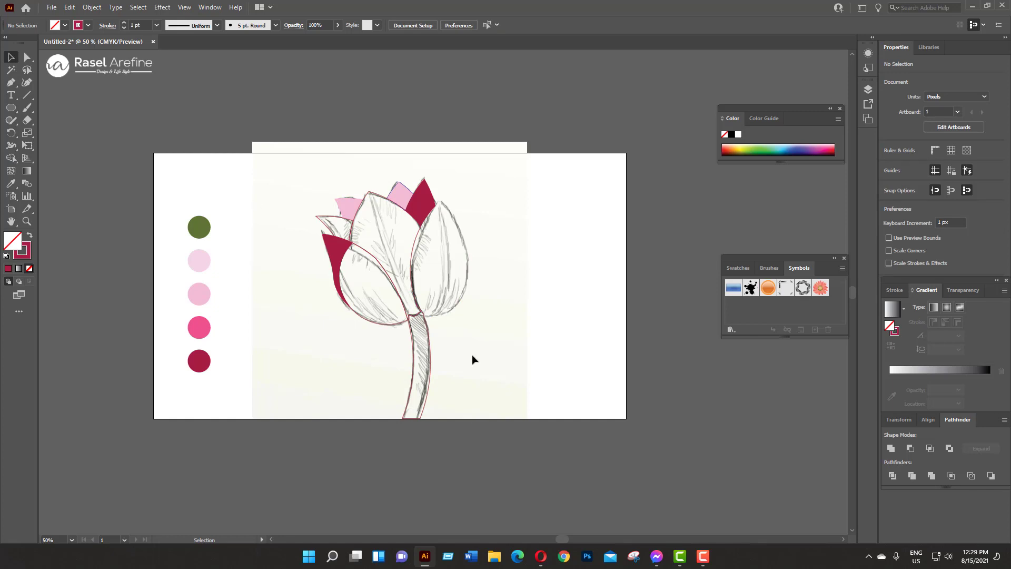
Fill the stem green and the central bud piece hot pink
{"action": "left_click", "coordinate": [428, 363]}
{"action": "key", "text": "i"}
{"action": "left_click", "coordinate": [199, 227]}
{"action": "key", "text": "v"}
{"action": "left_click", "coordinate": [527, 232]}
{"action": "left_click", "coordinate": [422, 237]}
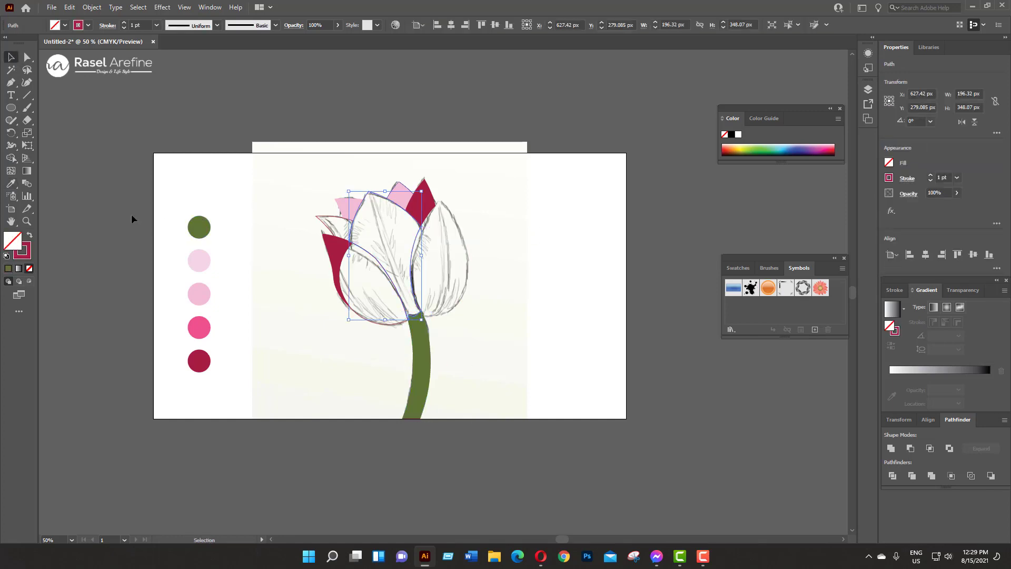
{"action": "key", "text": "i"}
{"action": "left_click", "coordinate": [199, 327]}
{"action": "key", "text": "v"}
Fill the lower-left petal piece light pink
{"action": "left_click", "coordinate": [355, 305]}
{"action": "key", "text": "i"}
{"action": "left_click", "coordinate": [199, 327]}
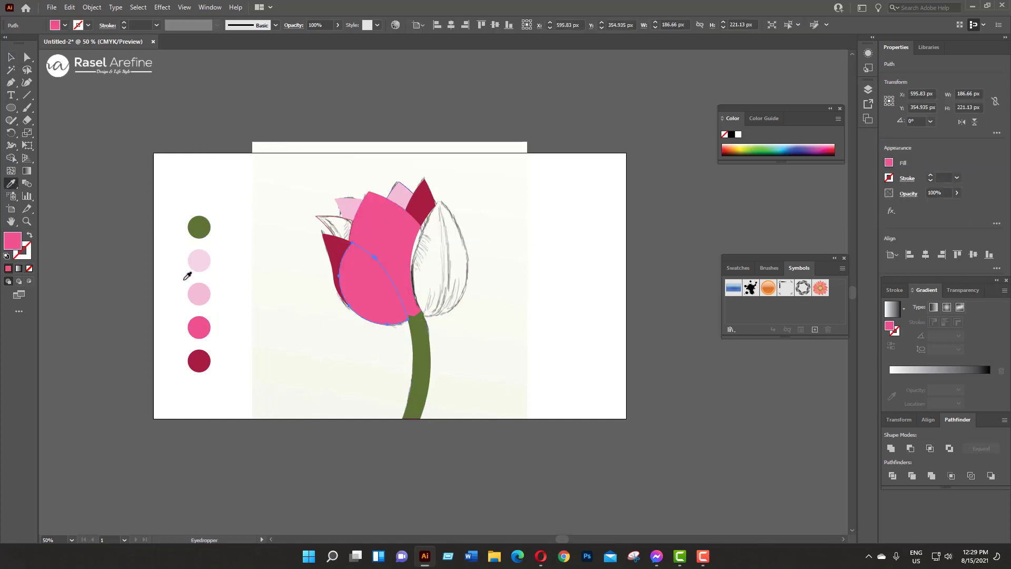
{"action": "left_click", "coordinate": [199, 293]}
{"action": "key", "text": "v"}
{"action": "left_click", "coordinate": [454, 278]}
Fill the right bud piece crimson and select the small upper-left petal
{"action": "left_click", "coordinate": [467, 256]}
{"action": "key", "text": "i"}
{"action": "left_click", "coordinate": [199, 361]}
{"action": "key", "text": "v"}
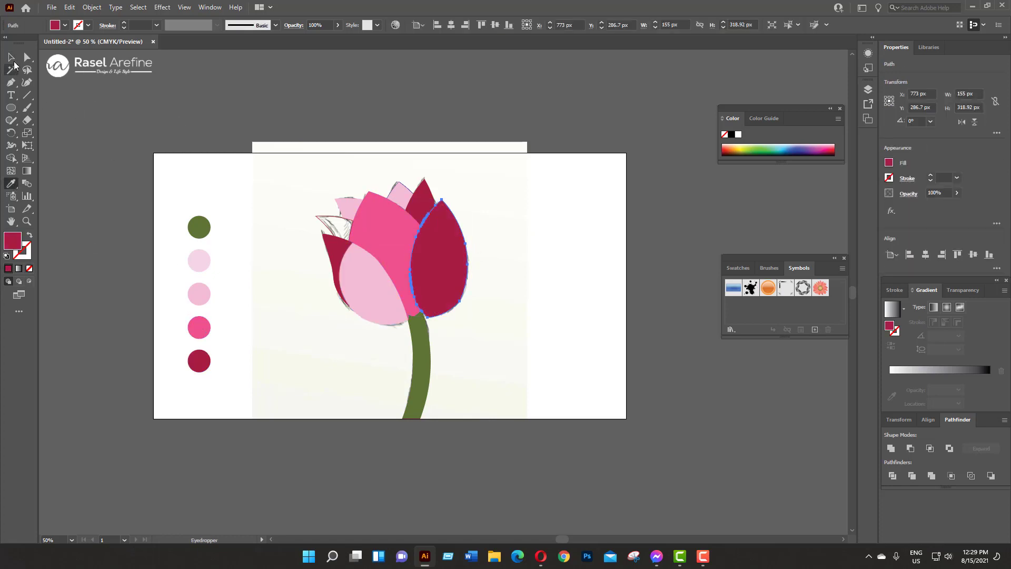
{"action": "left_click", "coordinate": [332, 223]}
{"action": "key", "text": "i"}
{"action": "key", "text": "ctrl+1"}
Fill the stem with the dark green swatch, undoing an accidental widening
{"action": "left_click", "coordinate": [132, 142]}
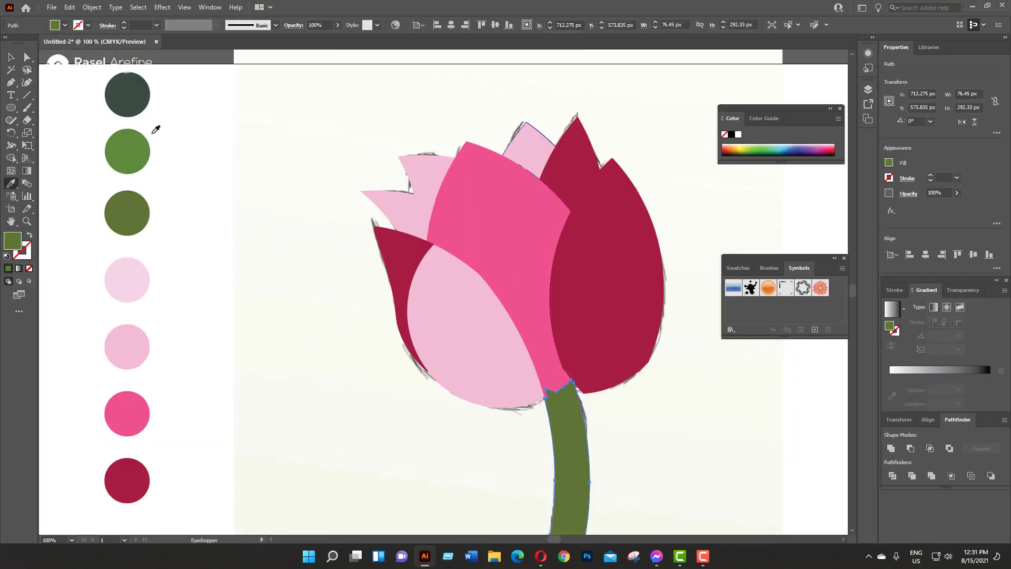
{"action": "scroll", "coordinate": [140, 72], "scroll_direction": "up", "scroll_amount": 1}
{"action": "left_click", "coordinate": [142, 71]}
{"action": "scroll", "coordinate": [650, 409], "scroll_direction": "down", "scroll_amount": 3}
{"action": "key", "text": "v"}
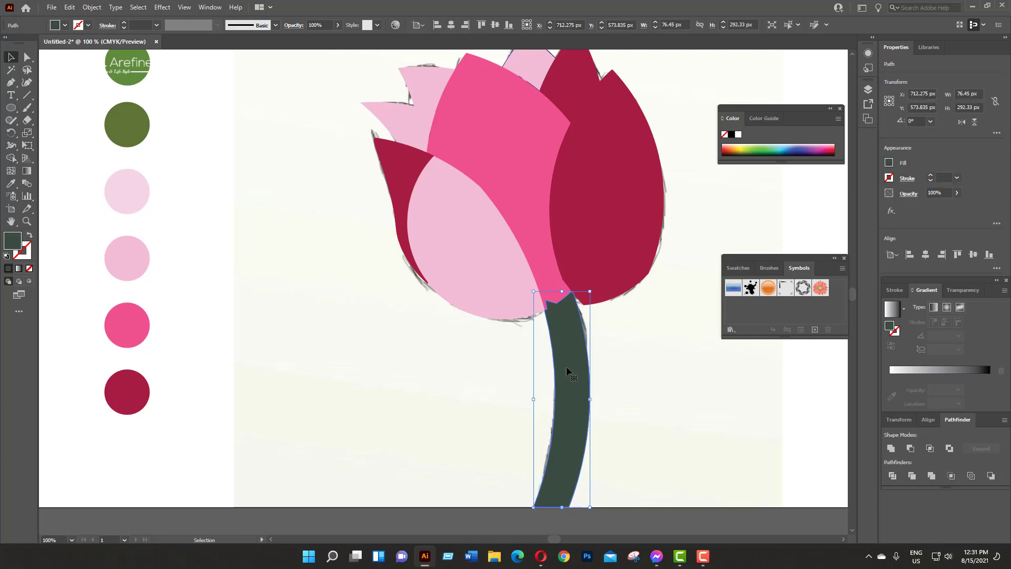
{"action": "mouse_move", "coordinate": [567, 365]}
{"action": "left_mouse_down"}
{"action": "mouse_move", "coordinate": [635, 380]}
{"action": "mouse_move", "coordinate": [284, 286]}
{"action": "left_mouse_up"}
{"action": "scroll", "coordinate": [636, 380], "scroll_direction": "down", "scroll_amount": 1}
{"action": "left_click", "coordinate": [586, 366]}
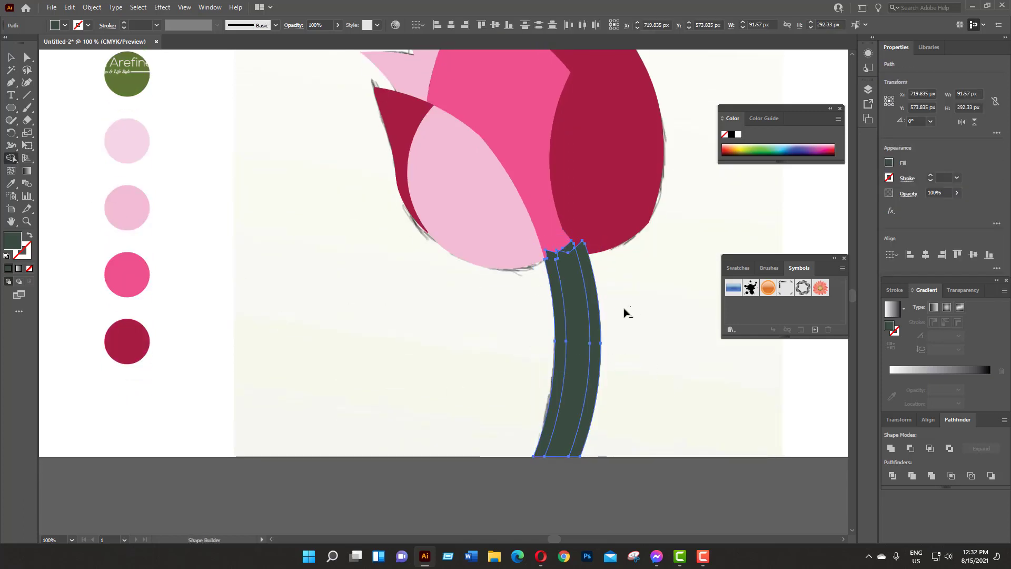
{"action": "key", "text": "ctrl+z"}
Merge the small top piece into the stem with the Shape Builder
{"action": "scroll", "coordinate": [540, 223], "scroll_direction": "up", "scroll_amount": 2}
{"action": "scroll", "coordinate": [458, 214], "scroll_direction": "up", "scroll_amount": 1}
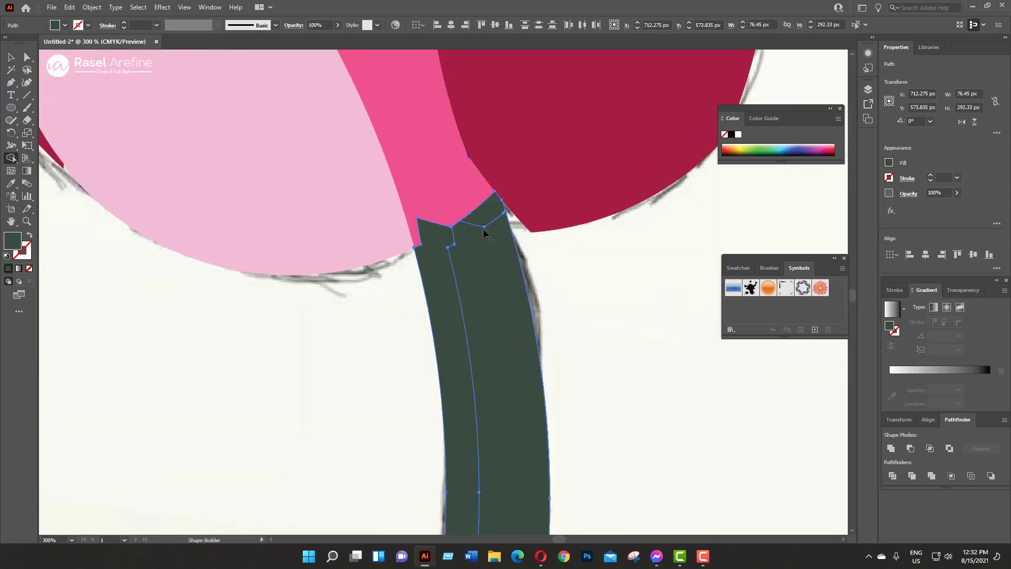
{"action": "left_click_drag", "start_coordinate": [484, 233], "coordinate": [508, 271]}
{"action": "scroll", "coordinate": [504, 276], "scroll_direction": "down", "scroll_amount": 2}
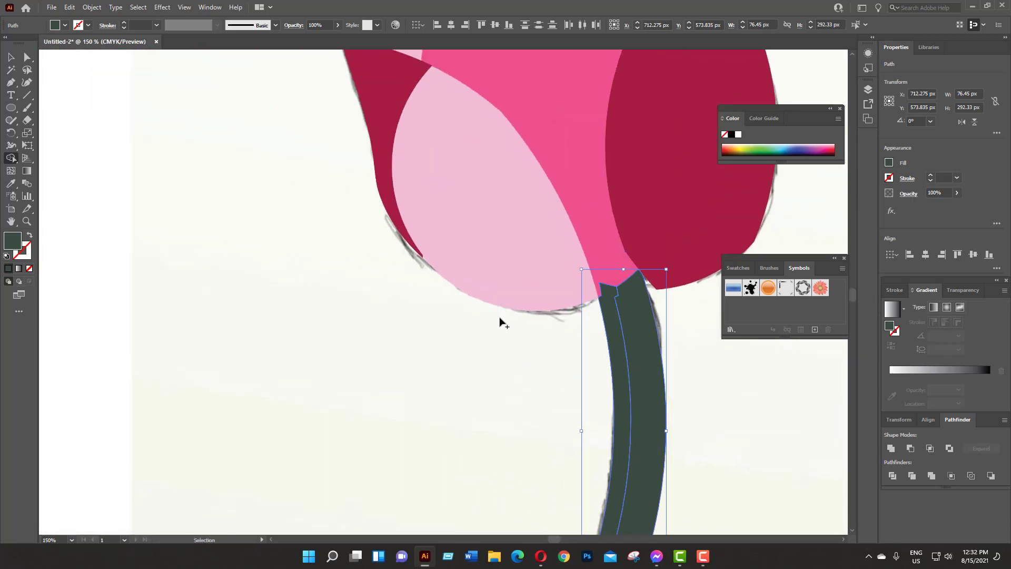
{"action": "scroll", "coordinate": [500, 321], "scroll_direction": "down", "scroll_amount": 2}
Fill the stem's right piece with bright green
{"action": "left_click", "coordinate": [574, 421]}
{"action": "key", "text": "i"}
{"action": "left_click", "coordinate": [142, 95]}
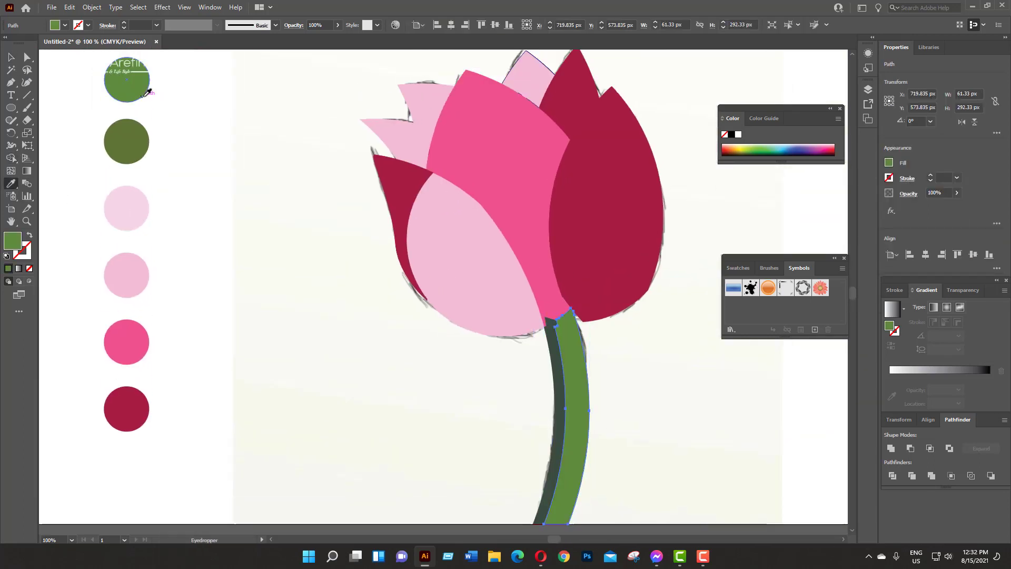
{"action": "scroll", "coordinate": [146, 93], "scroll_direction": "down", "scroll_amount": 1}
{"action": "key", "text": "v"}
{"action": "left_click_drag", "start_coordinate": [585, 406], "coordinate": [588, 403]}
Recolour the stem's right half olive green and deselect it
{"action": "left_click", "coordinate": [584, 411]}
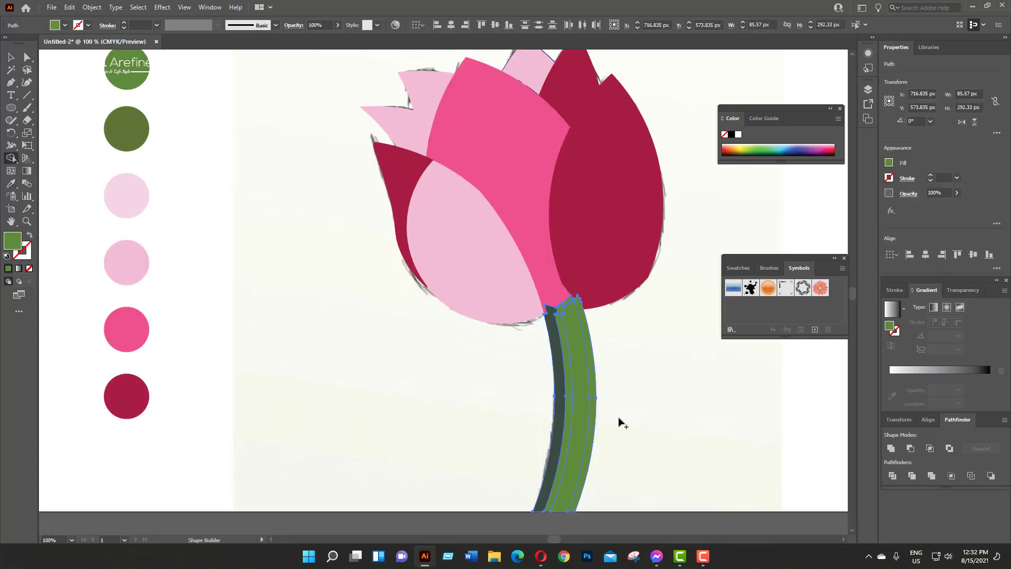
{"action": "key", "text": "i"}
{"action": "scroll", "coordinate": [140, 157], "scroll_direction": "up", "scroll_amount": 1}
{"action": "left_click", "coordinate": [138, 157]}
{"action": "key", "text": "v"}
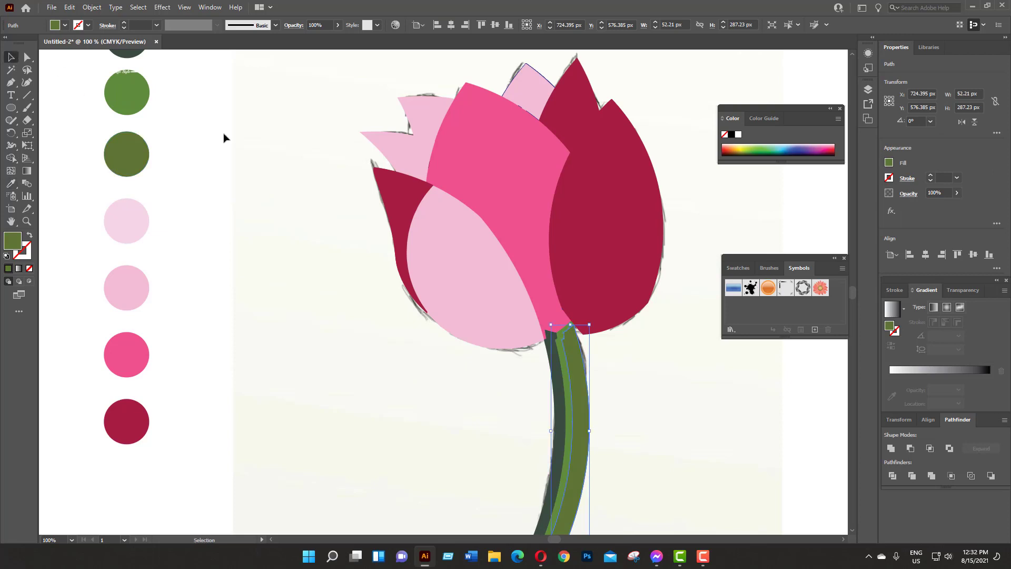
{"action": "left_click", "coordinate": [224, 136]}
{"action": "key", "text": "ctrl+plus"}
{"action": "scroll", "coordinate": [559, 410], "scroll_direction": "right", "scroll_amount": 3}
Add a small circle at the stem top and merge the petal regions into pink
{"action": "left_click", "coordinate": [451, 375]}
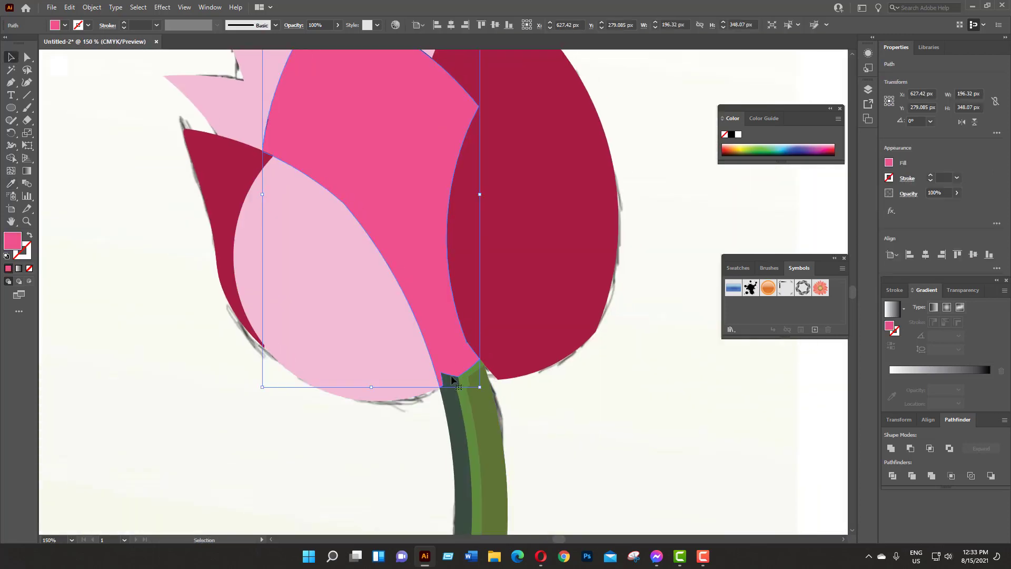
{"action": "left_click_drag", "start_coordinate": [446, 315], "coordinate": [447, 340]}
{"action": "key", "text": "v"}
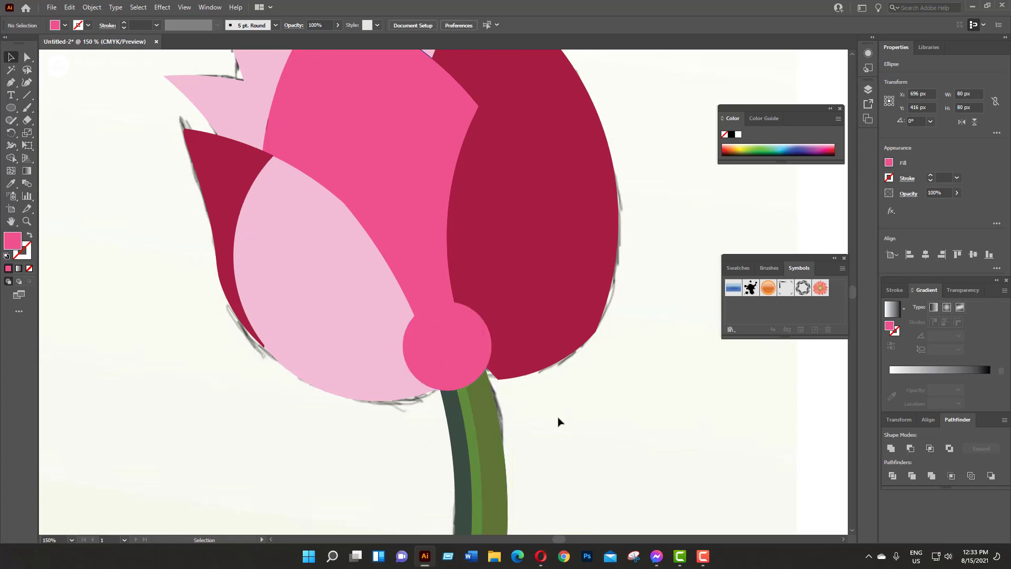
{"action": "left_click_drag", "start_coordinate": [557, 420], "coordinate": [421, 316]}
{"action": "key", "text": "shift+m"}
{"action": "left_click_drag", "start_coordinate": [384, 357], "coordinate": [491, 330]}
{"action": "left_click", "coordinate": [491, 330]}
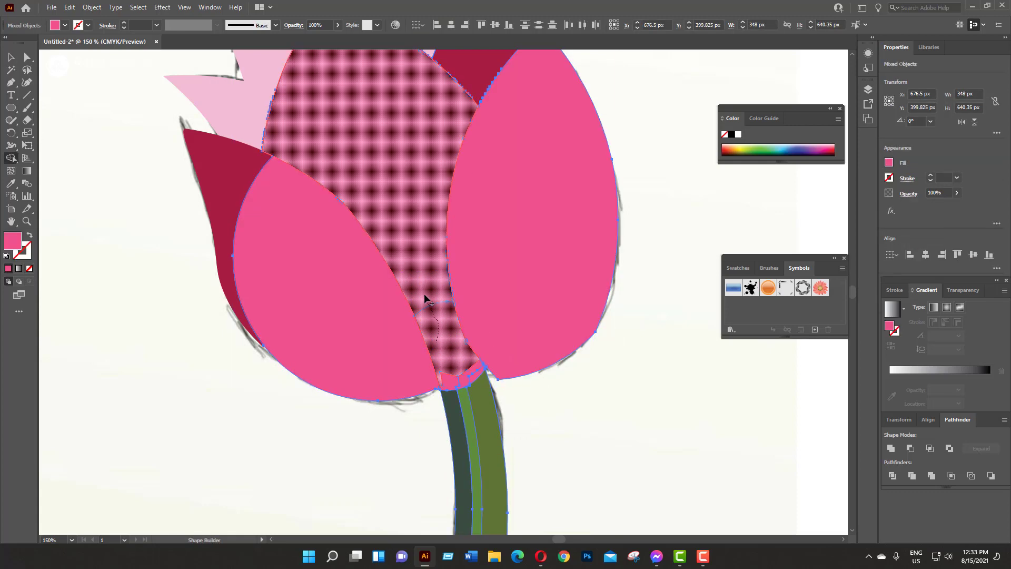
{"action": "left_click", "coordinate": [475, 378]}
Select the pink petals and adjust their anchor points with Direct Selection
{"action": "left_click", "coordinate": [300, 242]}
{"action": "key", "text": "ctrl+0"}
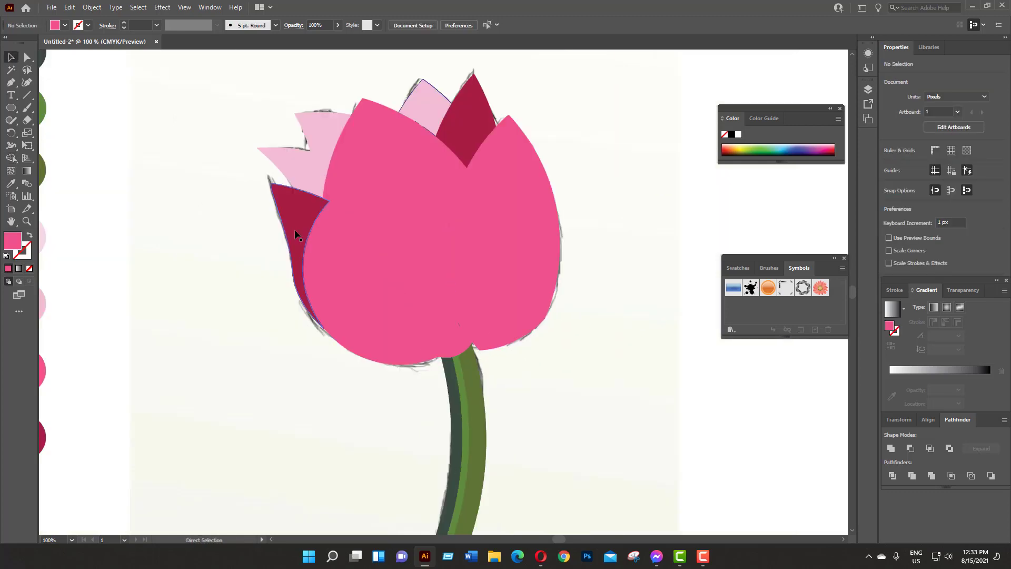
{"action": "key", "text": "v"}
{"action": "left_click", "coordinate": [602, 265]}
{"action": "left_click", "coordinate": [498, 319]}
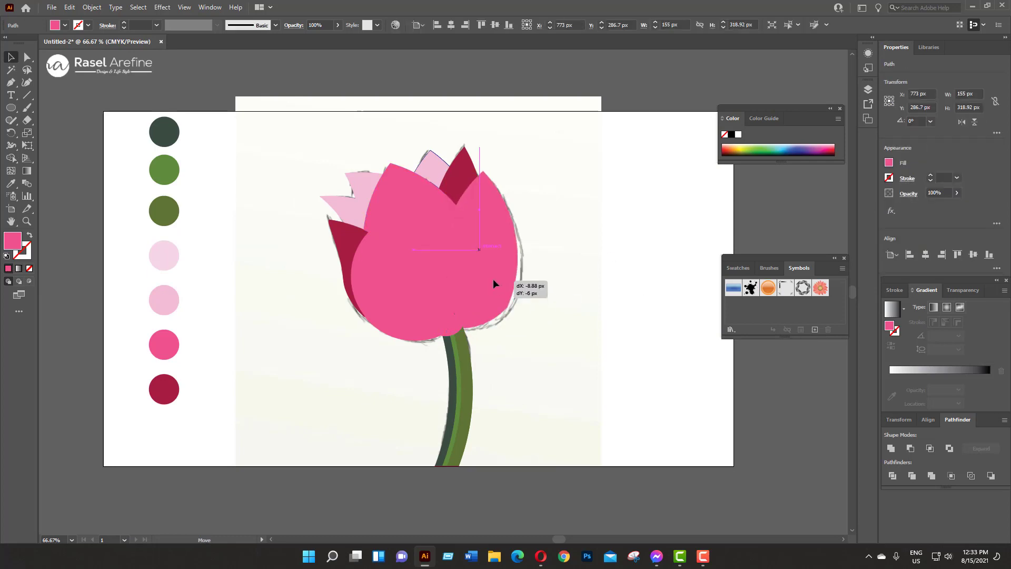
{"action": "left_click", "coordinate": [553, 272]}
{"action": "key", "text": "a"}
{"action": "left_click", "coordinate": [488, 299]}
{"action": "key", "text": "ctrl+1"}
{"action": "key", "text": "v"}
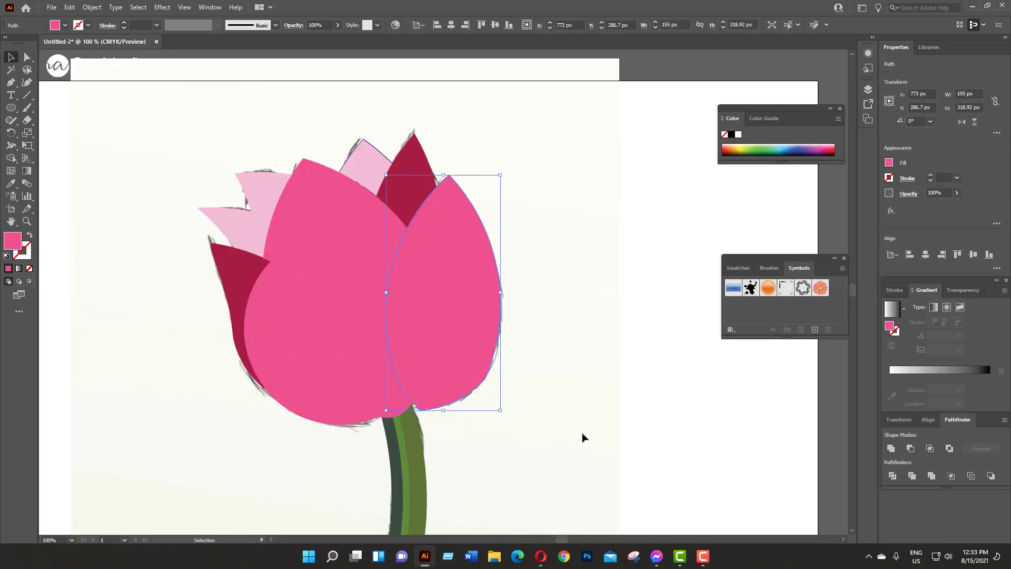
{"action": "left_click", "coordinate": [323, 396]}
{"action": "key", "text": "a"}
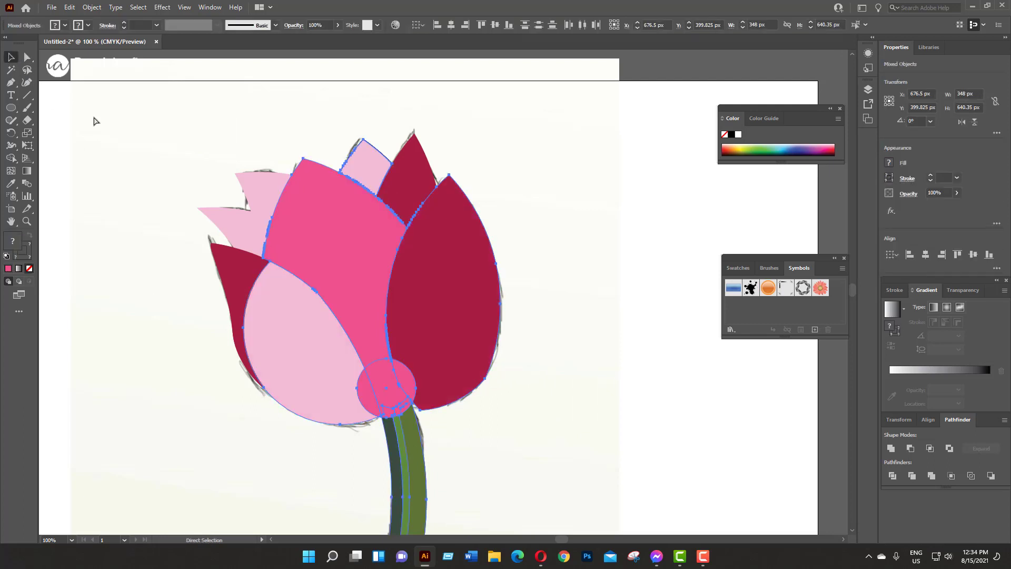
Enlarge the base circle and merge it with the middle, left and right petal regions
{"action": "left_click_drag", "start_coordinate": [393, 400], "coordinate": [421, 411]}
{"action": "left_click_drag", "start_coordinate": [537, 434], "coordinate": [253, 311]}
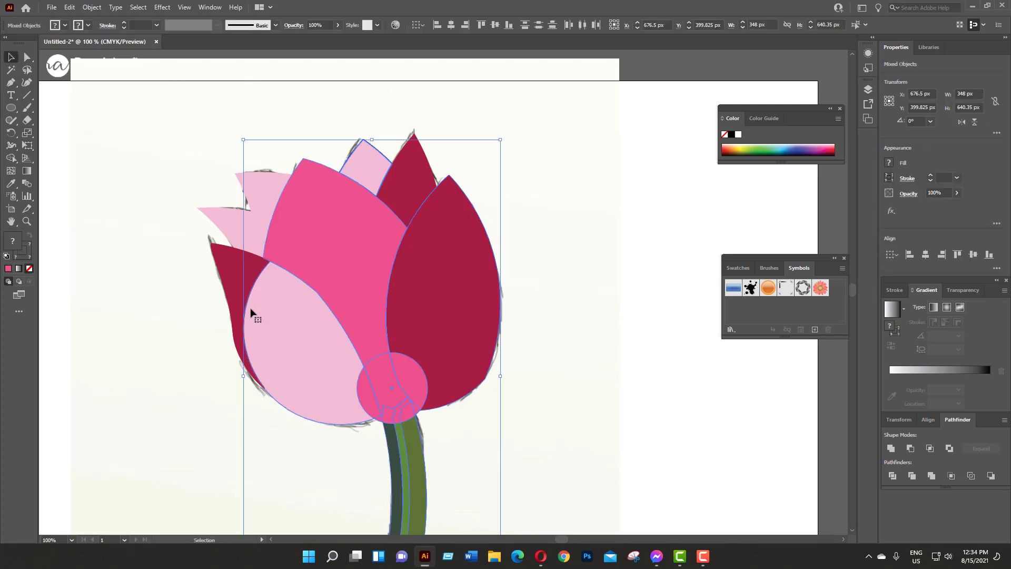
{"action": "key", "text": "shift+m"}
{"action": "left_click", "coordinate": [390, 410]}
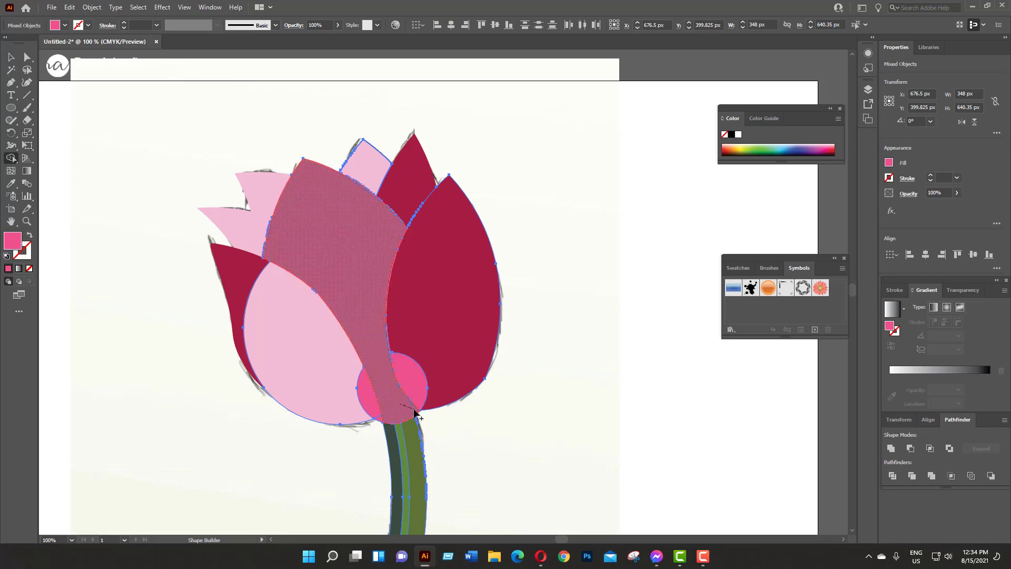
{"action": "left_click_drag", "start_coordinate": [411, 393], "coordinate": [368, 379]}
{"action": "left_click", "coordinate": [366, 402]}
{"action": "left_click", "coordinate": [448, 316]}
Give the right petal a vertical pink-to-light-pink gradient at -90°
{"action": "key", "text": "ctrl+minus"}
{"action": "key", "text": "ctrl+minus"}
{"action": "key", "text": "ctrl+minus"}
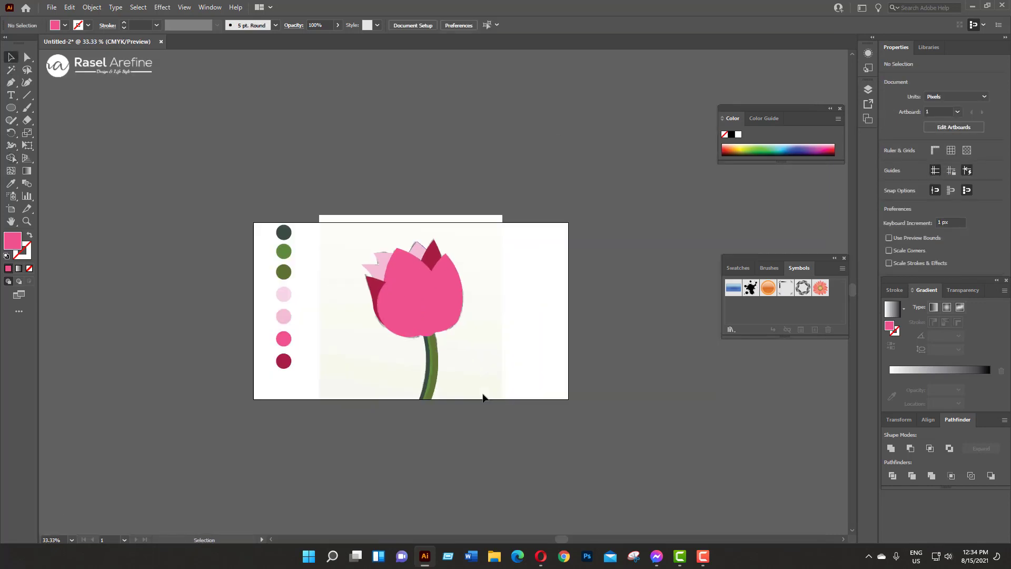
{"action": "key", "text": "ctrl+plus"}
{"action": "key", "text": "ctrl+plus"}
{"action": "left_click", "coordinate": [444, 292]}
{"action": "left_click", "coordinate": [892, 308]}
{"action": "left_click", "coordinate": [891, 396]}
{"action": "left_click", "coordinate": [213, 359]}
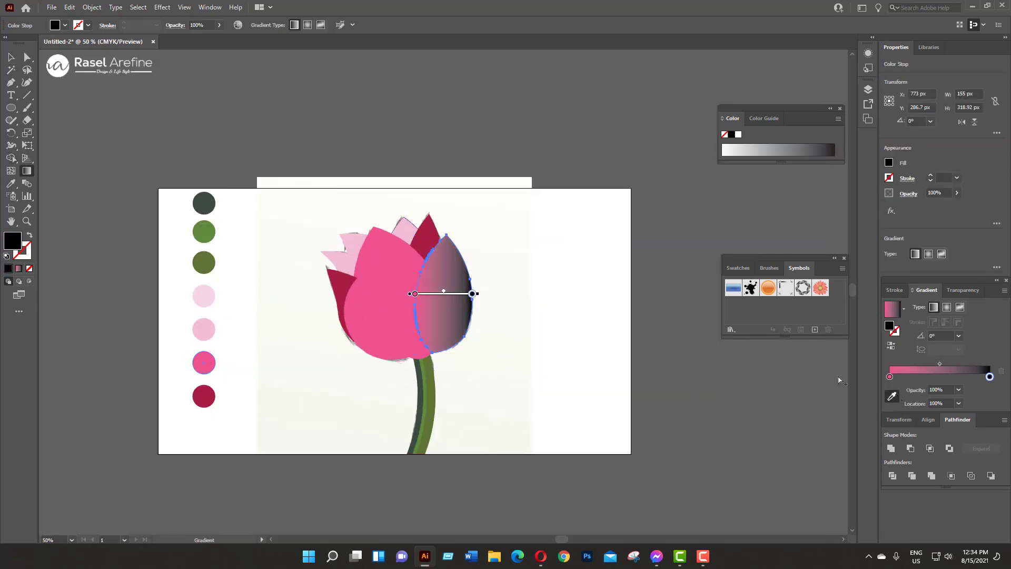
{"action": "left_click", "coordinate": [204, 332]}
{"action": "key", "text": "Escape"}
{"action": "left_click", "coordinate": [959, 348]}
{"action": "left_click", "coordinate": [975, 297]}
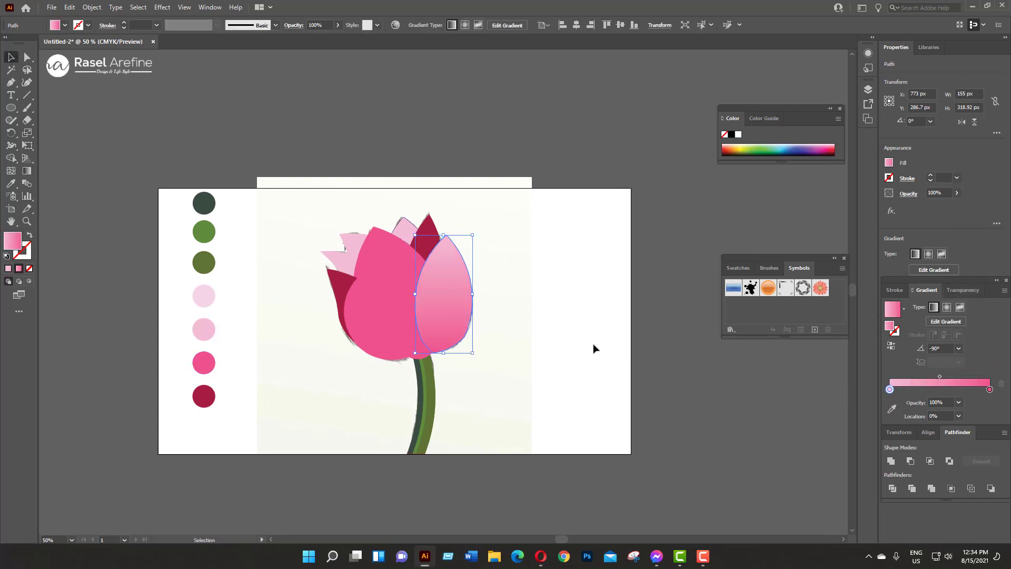
Copy the pink gradient onto the middle, large left and small left petals
{"action": "left_click", "coordinate": [392, 294]}
{"action": "key", "text": "period"}
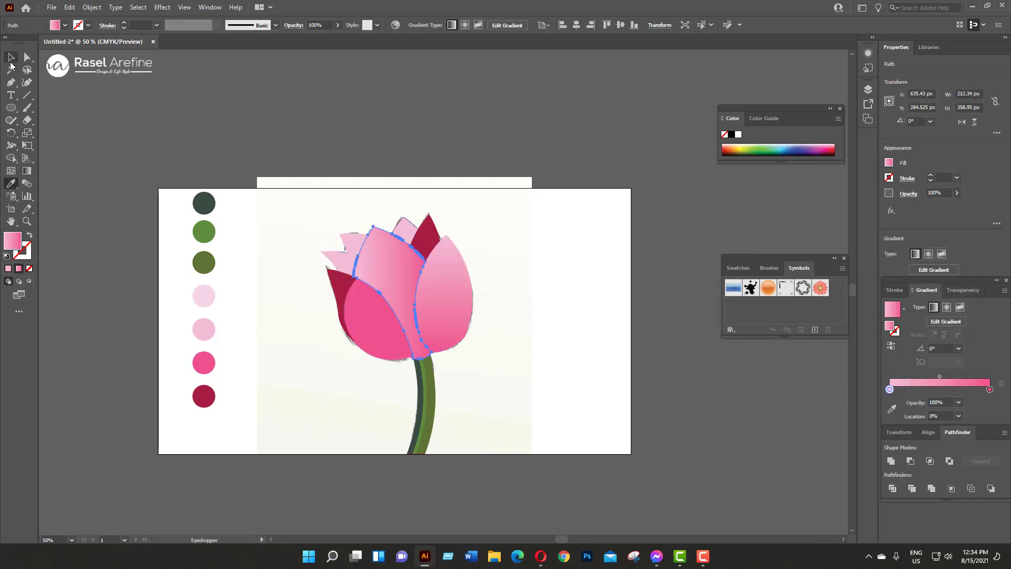
{"action": "key", "text": "ctrl+shift+a"}
{"action": "left_click", "coordinate": [407, 225]}
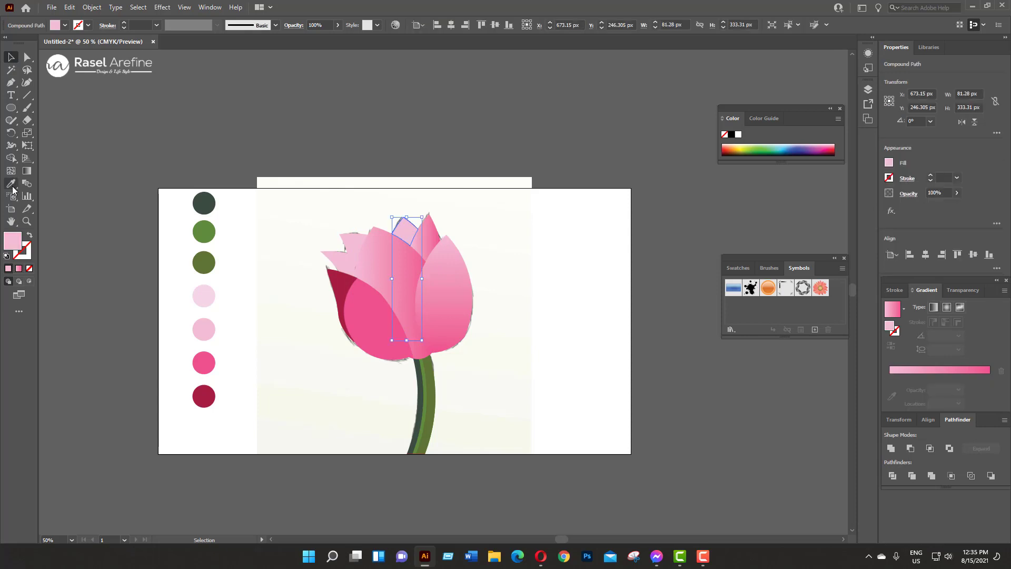
{"action": "left_click", "coordinate": [352, 241]}
{"action": "key", "text": "i"}
{"action": "left_click", "coordinate": [337, 310]}
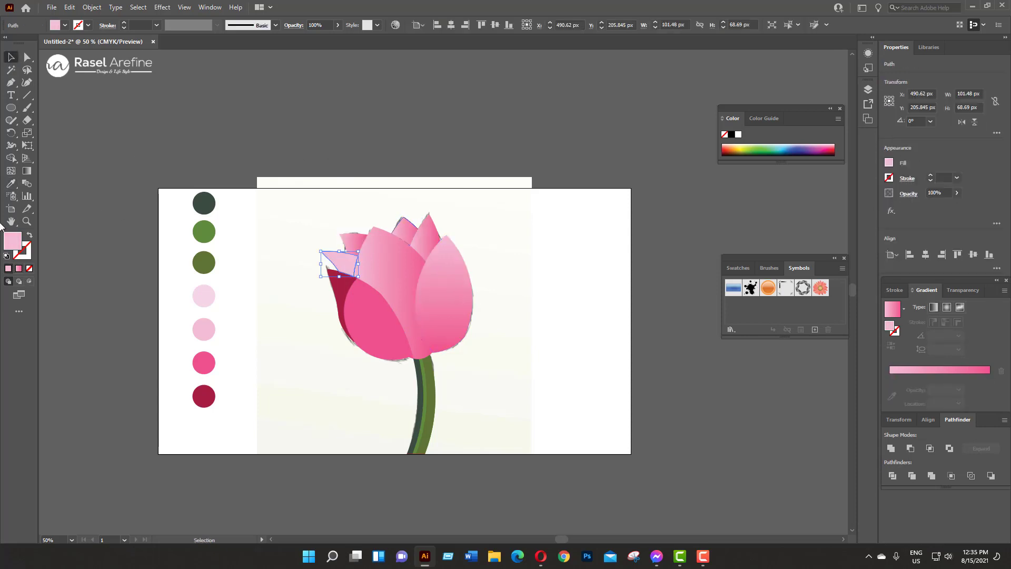
{"action": "scroll", "coordinate": [438, 271], "scroll_direction": "down", "scroll_amount": 1}
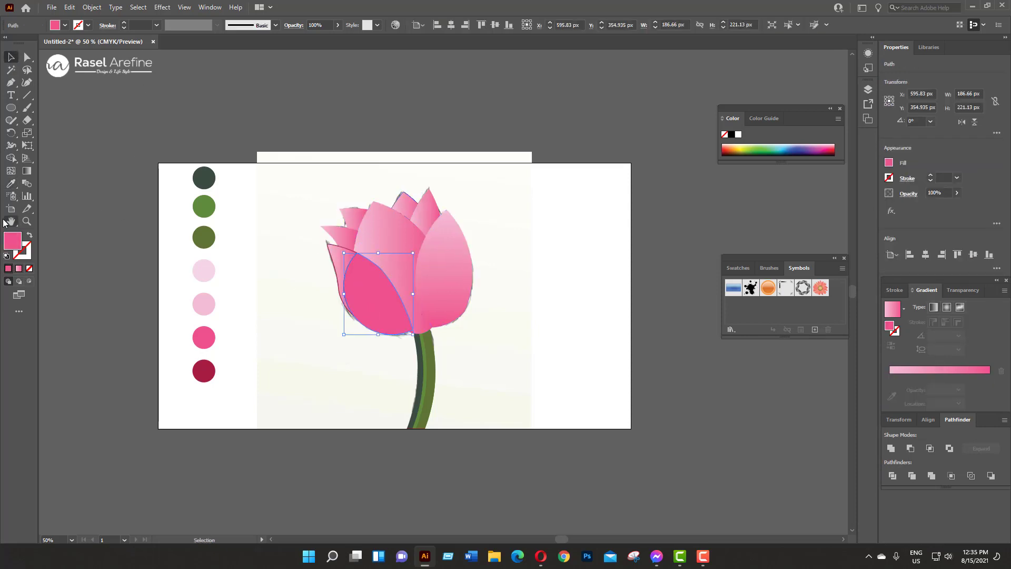
{"action": "left_click", "coordinate": [437, 271]}
{"action": "key", "text": "v"}
{"action": "key", "text": "ctrl+shift+a"}
{"action": "left_click", "coordinate": [352, 252]}
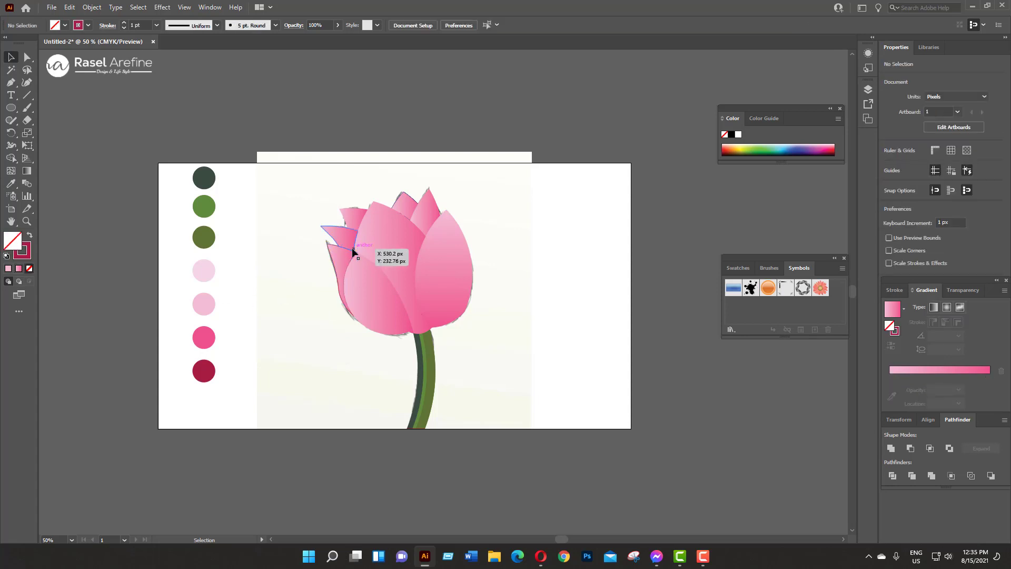
{"action": "left_click", "coordinate": [316, 243]}
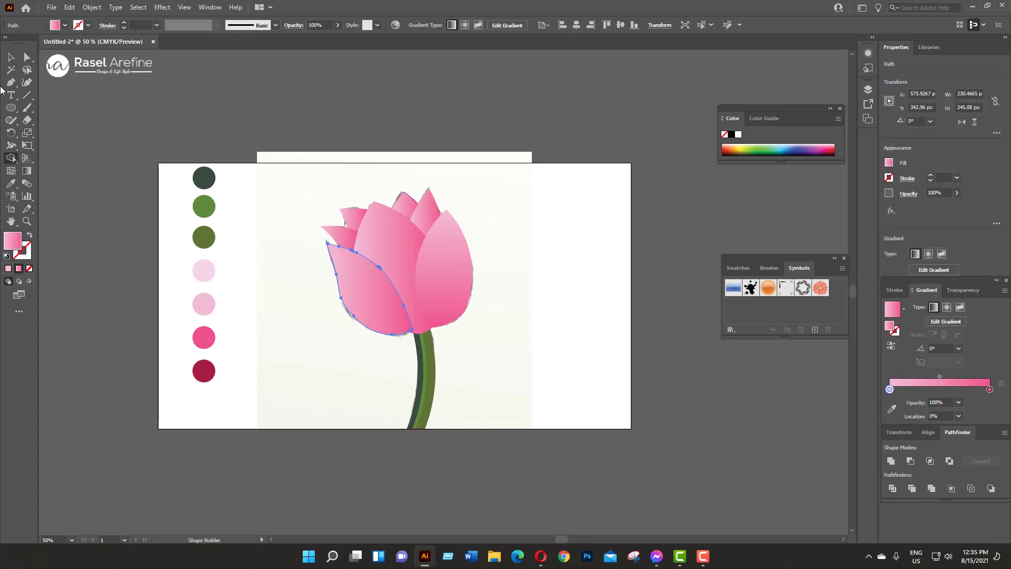
{"action": "left_click", "coordinate": [553, 198]}
Give the stem an olive-to-bright-green gradient
{"action": "scroll", "coordinate": [563, 306], "scroll_direction": "down", "scroll_amount": 2}
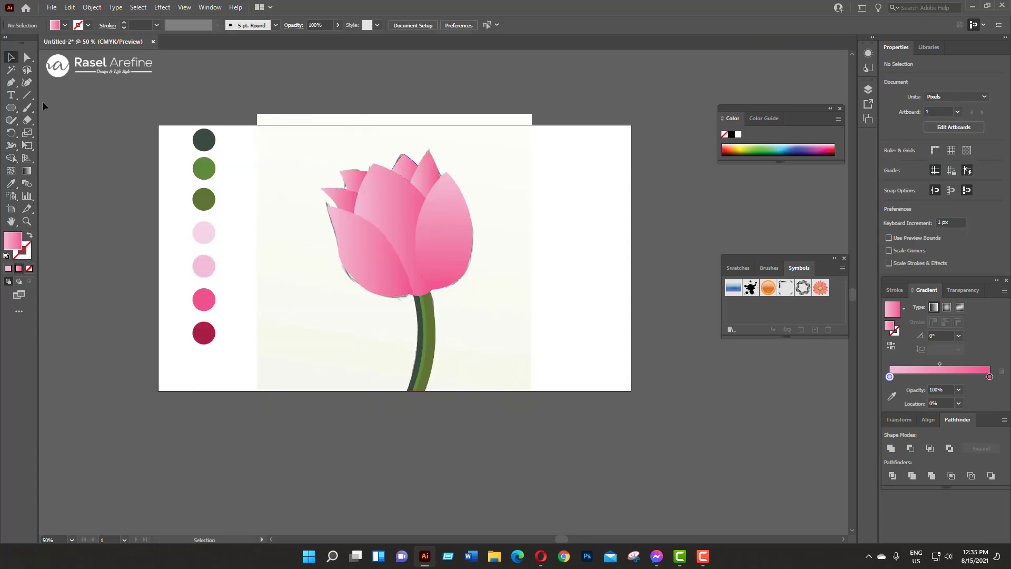
{"action": "left_click", "coordinate": [424, 336]}
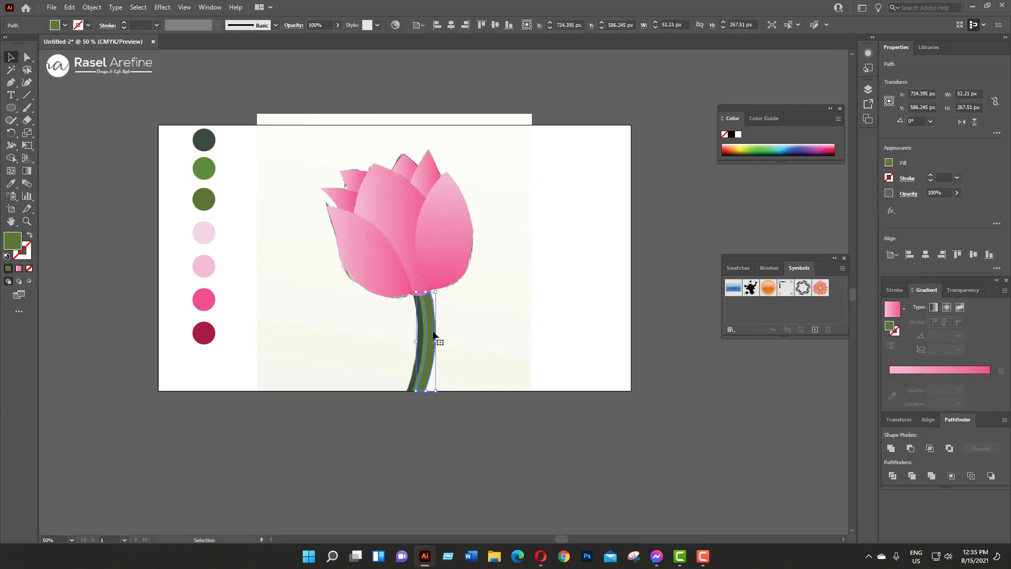
{"action": "key", "text": "g"}
{"action": "left_click", "coordinate": [416, 341]}
{"action": "left_click", "coordinate": [204, 199]}
{"action": "left_click", "coordinate": [989, 377]}
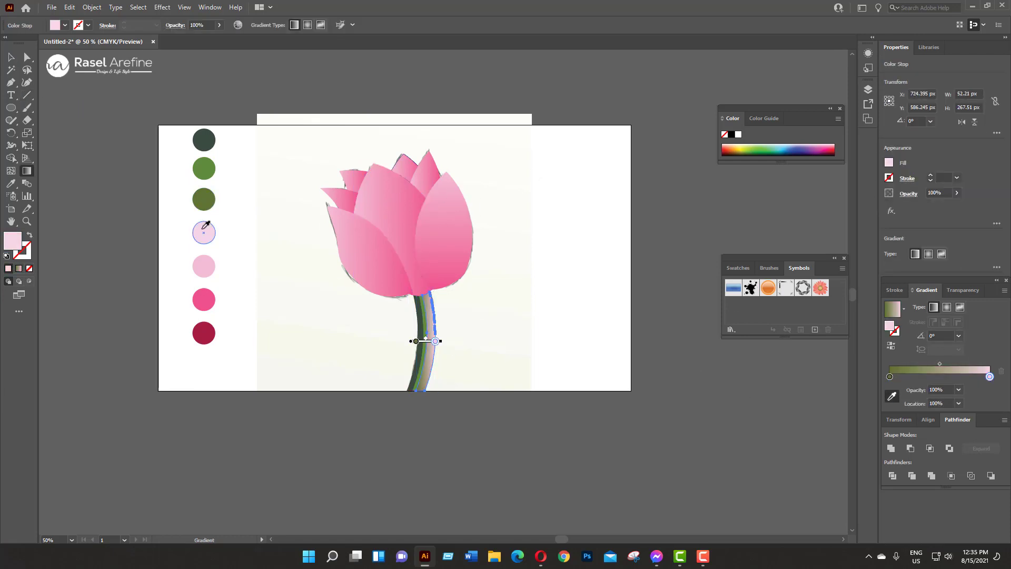
{"action": "left_click", "coordinate": [204, 168]}
{"action": "key", "text": "v"}
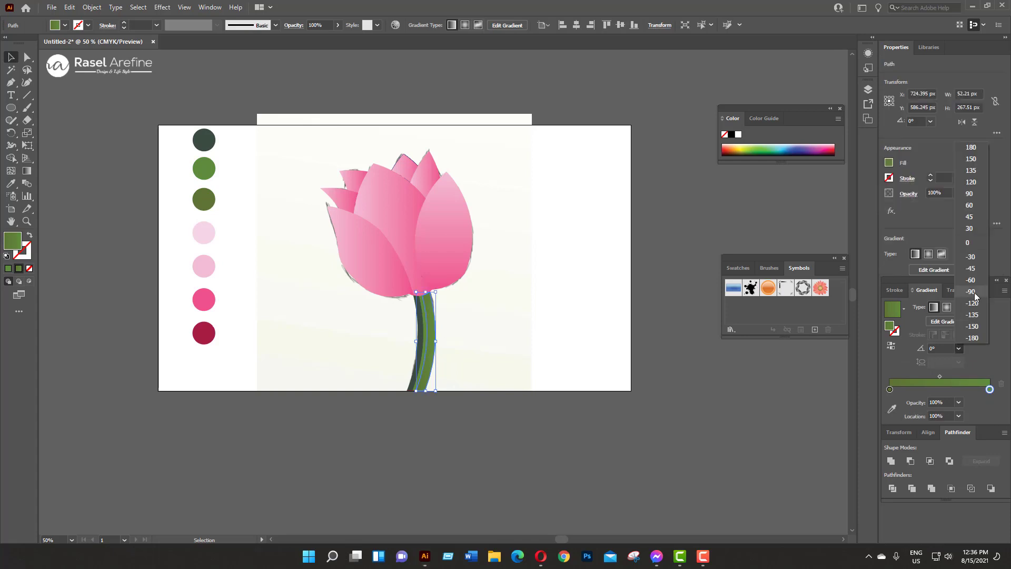
Try a dark green fill on the stem's left path, then undo it
{"action": "left_click", "coordinate": [424, 358]}
{"action": "key", "text": "i"}
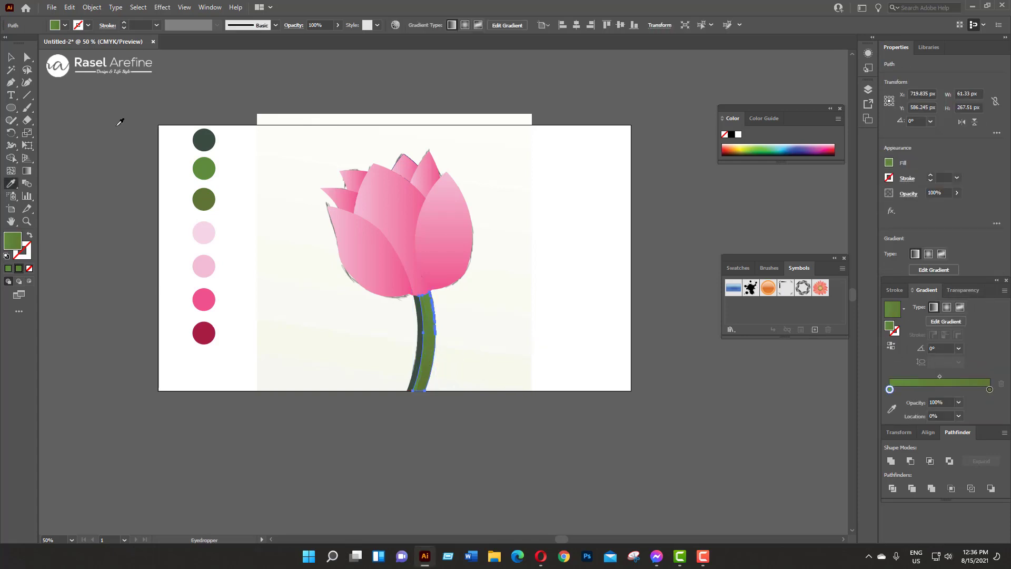
{"action": "left_click", "coordinate": [204, 139]}
{"action": "key", "text": "ctrl+z"}
{"action": "key", "text": "v"}
{"action": "left_click", "coordinate": [239, 219]}
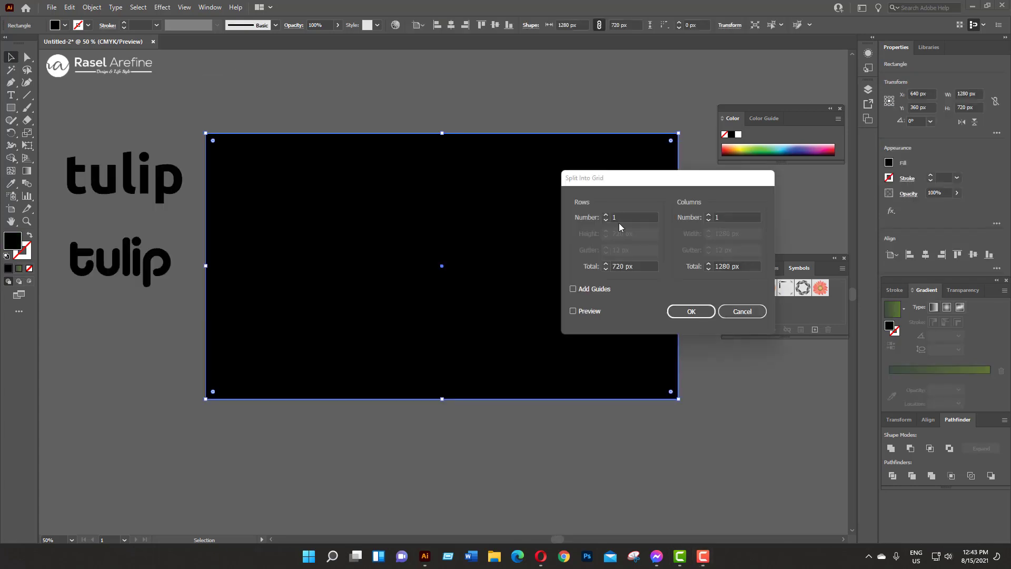
Split the black rectangle into a grid of 1 row and 4 columns
{"action": "left_click", "coordinate": [634, 217]}
{"action": "scroll", "coordinate": [634, 217], "scroll_direction": "up", "scroll_amount": 2}
{"action": "left_click", "coordinate": [725, 216]}
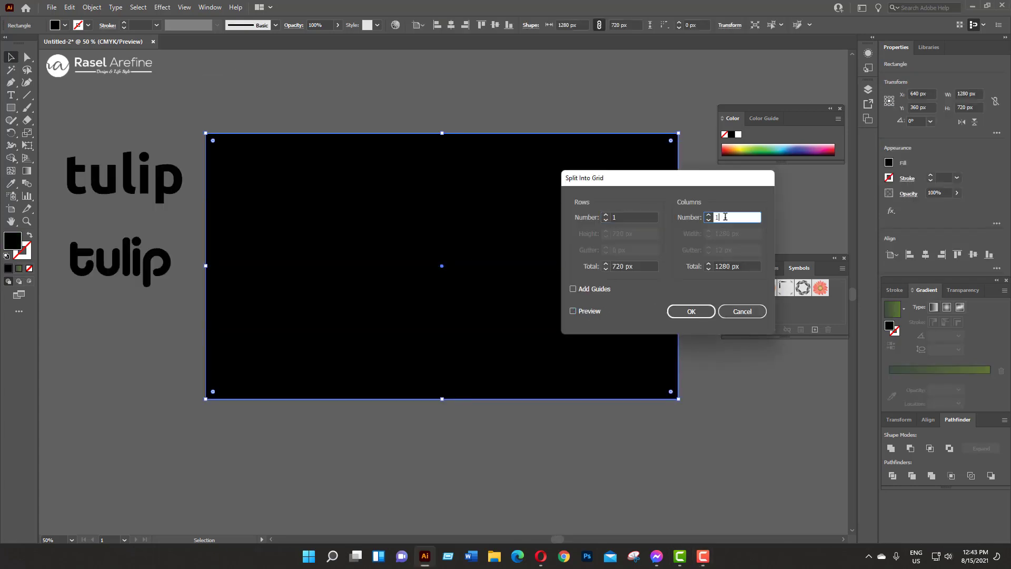
{"action": "key", "text": "alt+p"}
{"action": "left_click", "coordinate": [691, 312]}
Fill the rightmost column dark teal
{"action": "left_click", "coordinate": [619, 266]}
{"action": "left_click", "coordinate": [65, 24]}
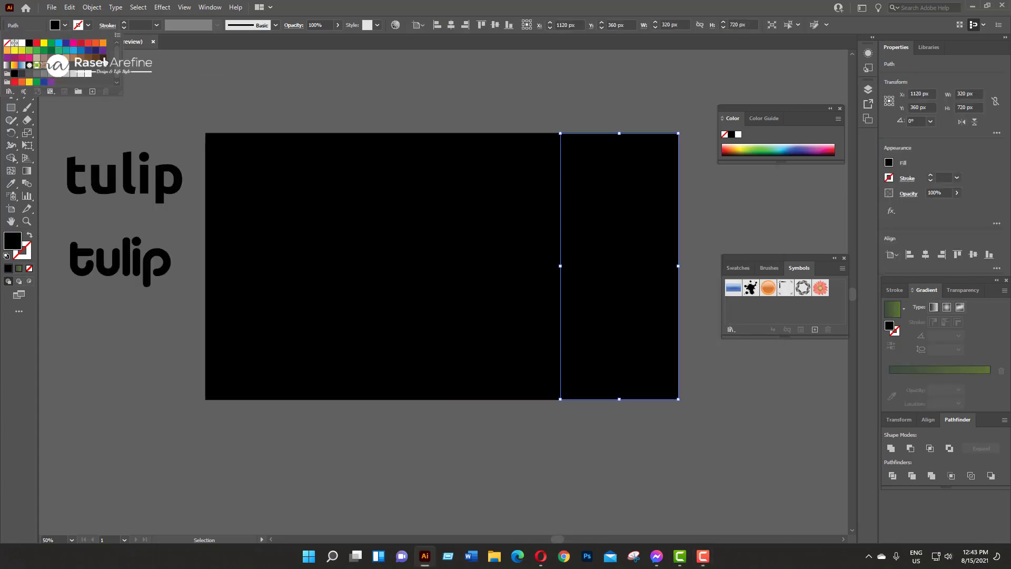
{"action": "left_click", "coordinate": [79, 79]}
{"action": "double_click", "coordinate": [13, 240]}
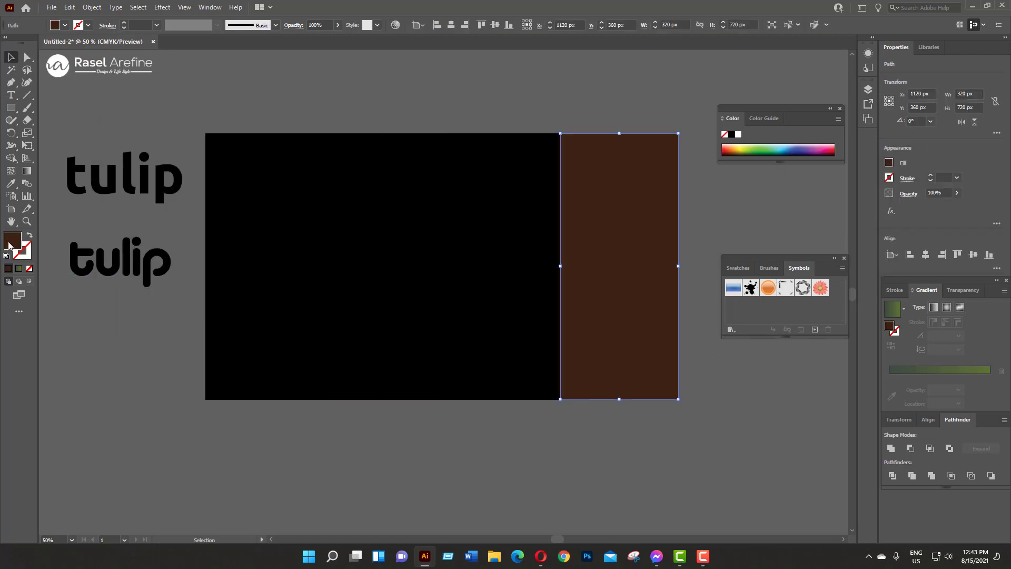
{"action": "double_click", "coordinate": [10, 245]}
{"action": "left_click", "coordinate": [352, 163]}
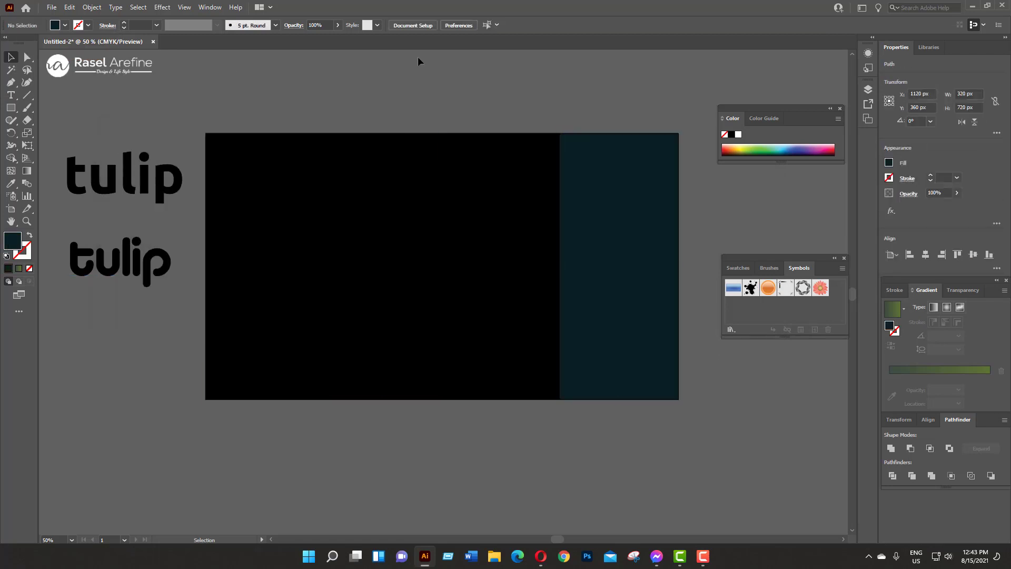
Fill the third column dark green
{"action": "left_click", "coordinate": [500, 211]}
{"action": "left_click", "coordinate": [65, 25]}
{"action": "left_click", "coordinate": [80, 51]}
{"action": "left_click", "coordinate": [51, 43]}
{"action": "key", "text": "Escape"}
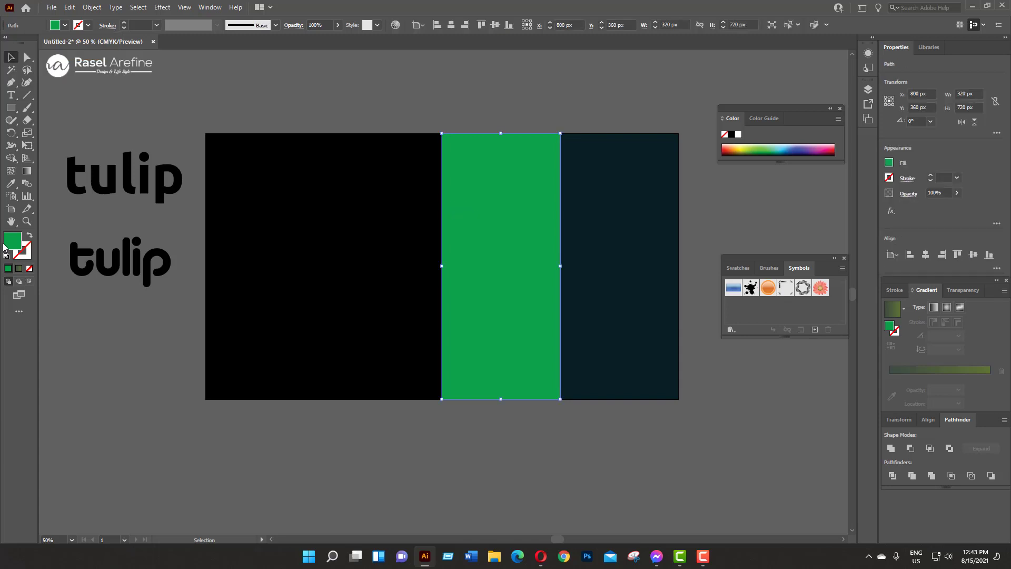
{"action": "double_click", "coordinate": [15, 250]}
{"action": "left_click", "coordinate": [360, 161]}
Fill the second column dark purple and the first column dark navy
{"action": "left_click", "coordinate": [382, 184]}
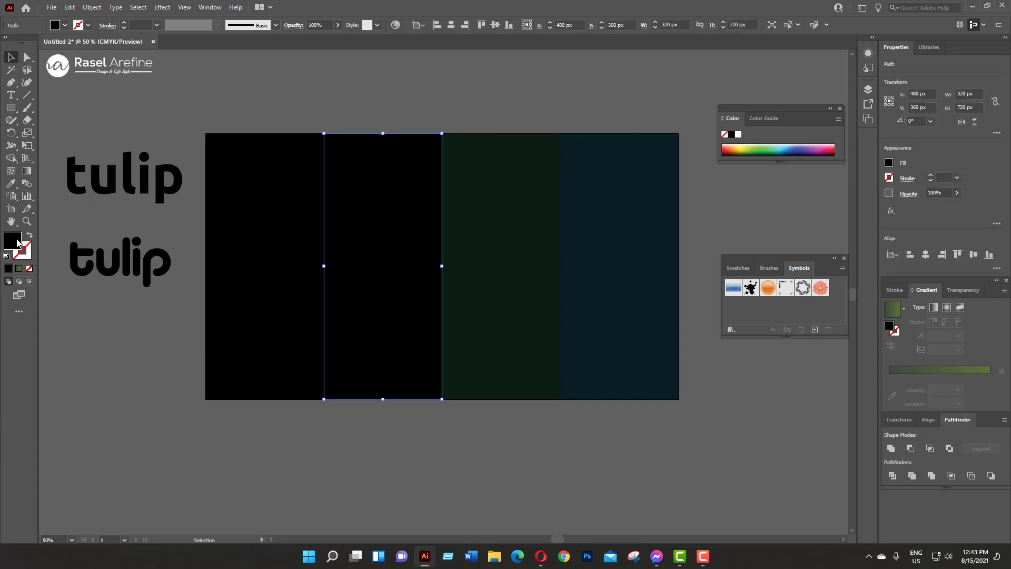
{"action": "double_click", "coordinate": [13, 242]}
{"action": "left_click", "coordinate": [352, 168]}
{"action": "left_click", "coordinate": [263, 263]}
{"action": "double_click", "coordinate": [13, 242]}
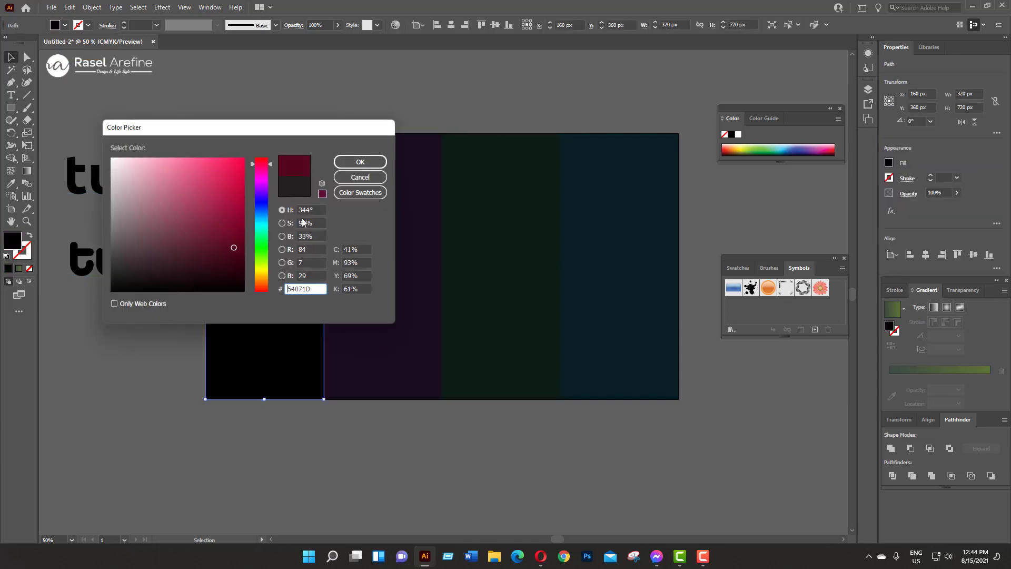
{"action": "left_click", "coordinate": [261, 289]}
{"action": "mouse_move", "coordinate": [263, 217]}
{"action": "left_mouse_down"}
{"action": "mouse_move", "coordinate": [263, 259]}
{"action": "mouse_move", "coordinate": [263, 216]}
{"action": "left_mouse_up"}
{"action": "left_click", "coordinate": [360, 162]}
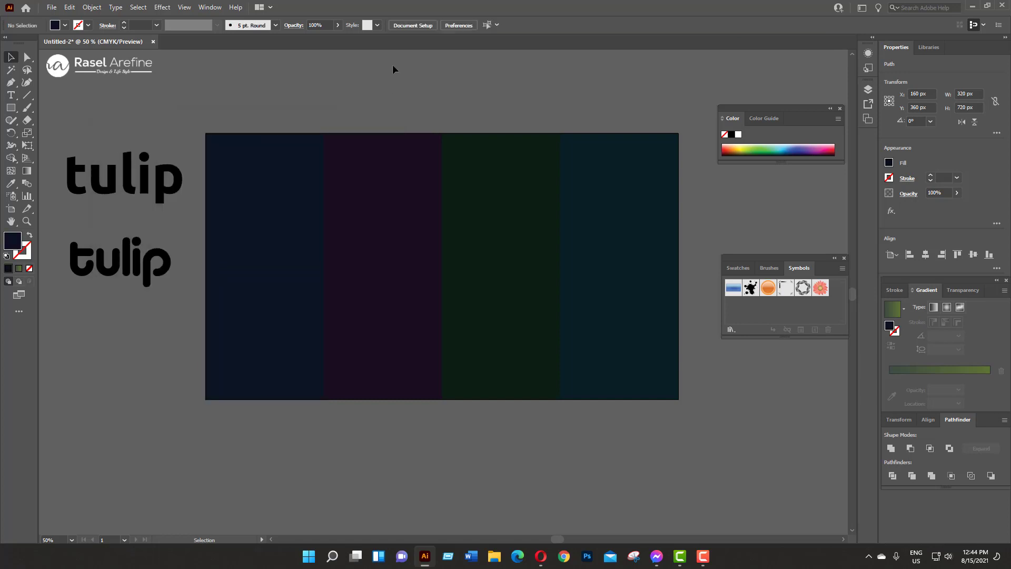
{"action": "left_click", "coordinate": [267, 214]}
Select the four dark columns and send them behind the artwork
{"action": "left_click", "coordinate": [443, 221], "text": "shift"}
{"action": "left_click", "coordinate": [604, 228], "text": "shift"}
{"action": "right_click", "coordinate": [604, 229]}
{"action": "left_click", "coordinate": [777, 437]}
Move the tulip onto the artboard, shrink it to about half size, and centre it
{"action": "left_click", "coordinate": [318, 255]}
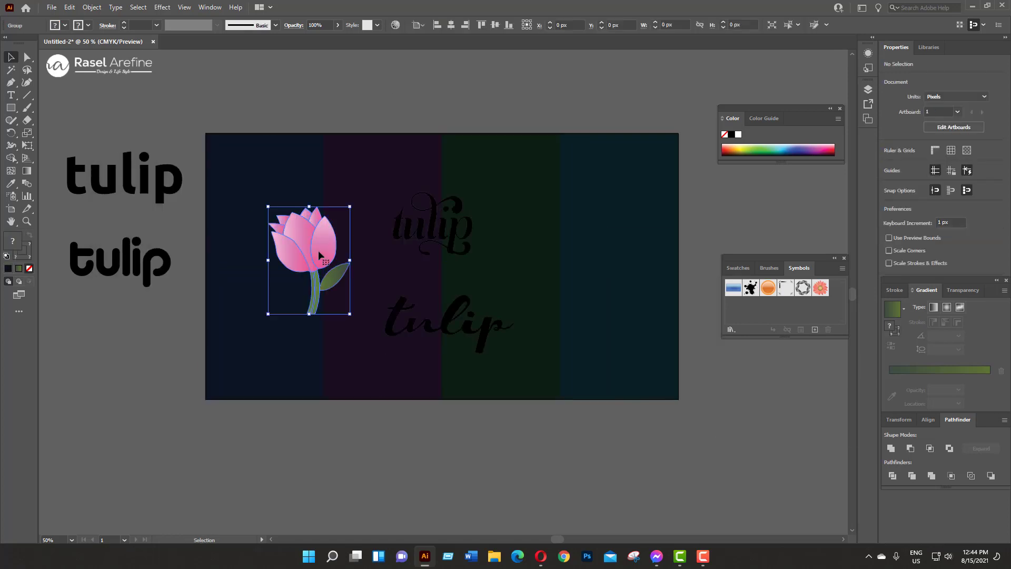
{"action": "left_click_drag", "start_coordinate": [319, 256], "coordinate": [274, 245]}
{"action": "left_click_drag", "start_coordinate": [304, 303], "coordinate": [283, 277]}
{"action": "left_click", "coordinate": [451, 25]}
{"action": "left_click", "coordinate": [495, 25]}
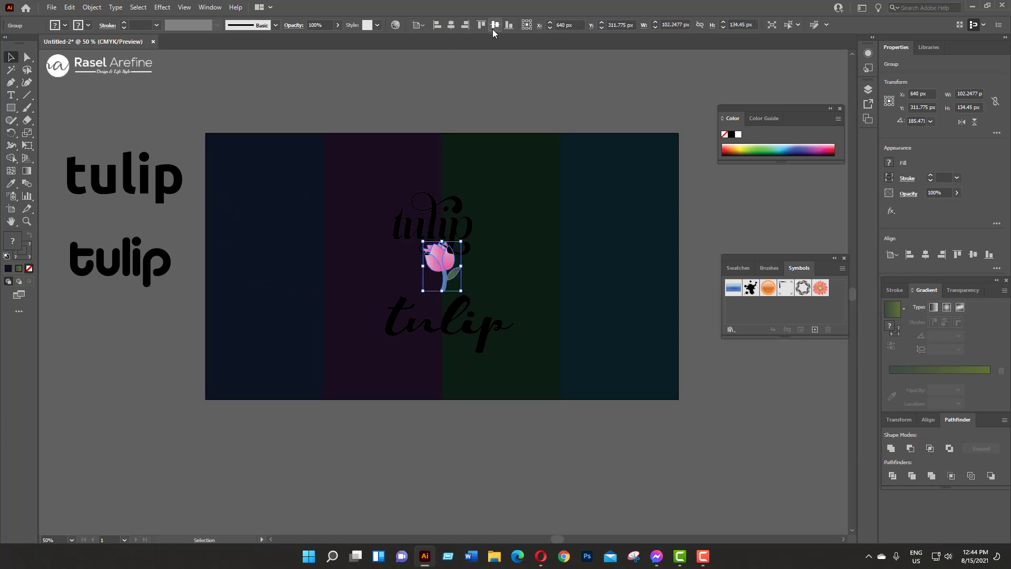
Move the upper script 'tulip' word above the artboard and make both script words white
{"action": "left_click_drag", "start_coordinate": [432, 221], "coordinate": [374, 105]}
{"action": "left_click", "coordinate": [65, 25]}
{"action": "left_click", "coordinate": [19, 50]}
{"action": "left_click", "coordinate": [448, 327]}
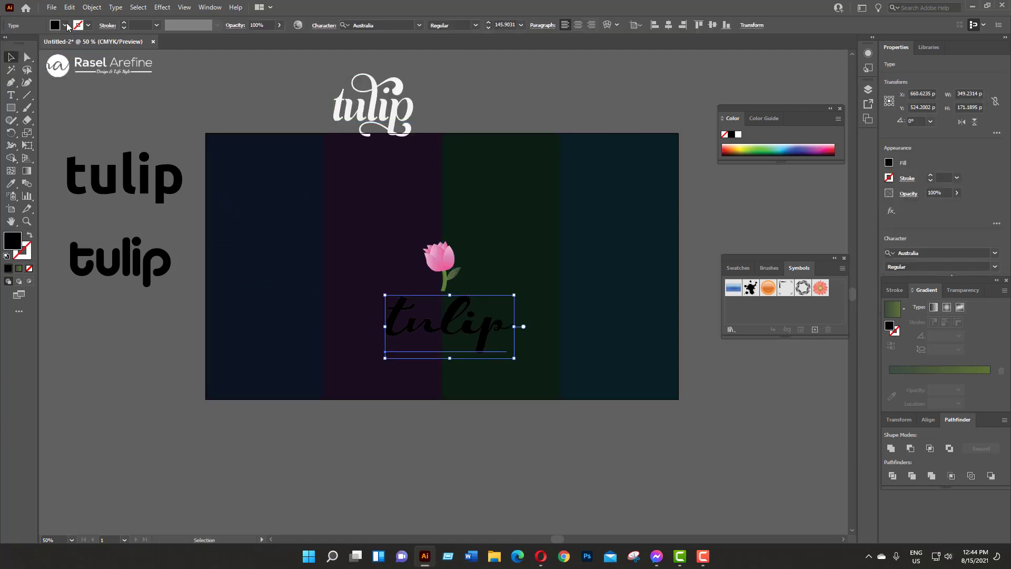
Put a tulip copy in the first column with the bold 'tulip' word below it, coloured green
{"action": "left_click", "coordinate": [65, 25]}
{"action": "left_click", "coordinate": [18, 50]}
{"action": "left_click_drag", "start_coordinate": [451, 266], "coordinate": [273, 267]}
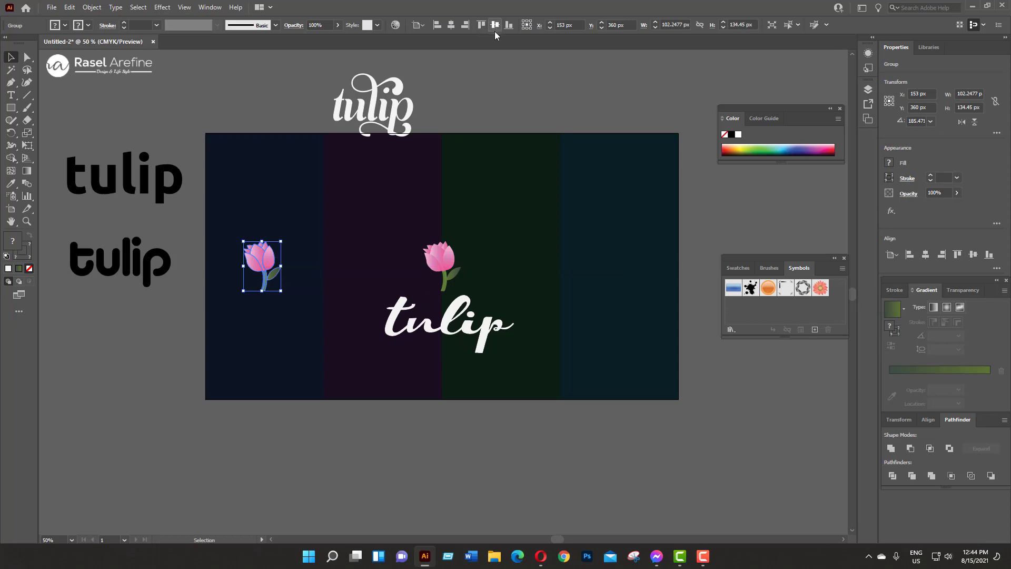
{"action": "left_click_drag", "start_coordinate": [126, 182], "coordinate": [273, 319]}
{"action": "left_click_drag", "start_coordinate": [334, 339], "coordinate": [304, 333]}
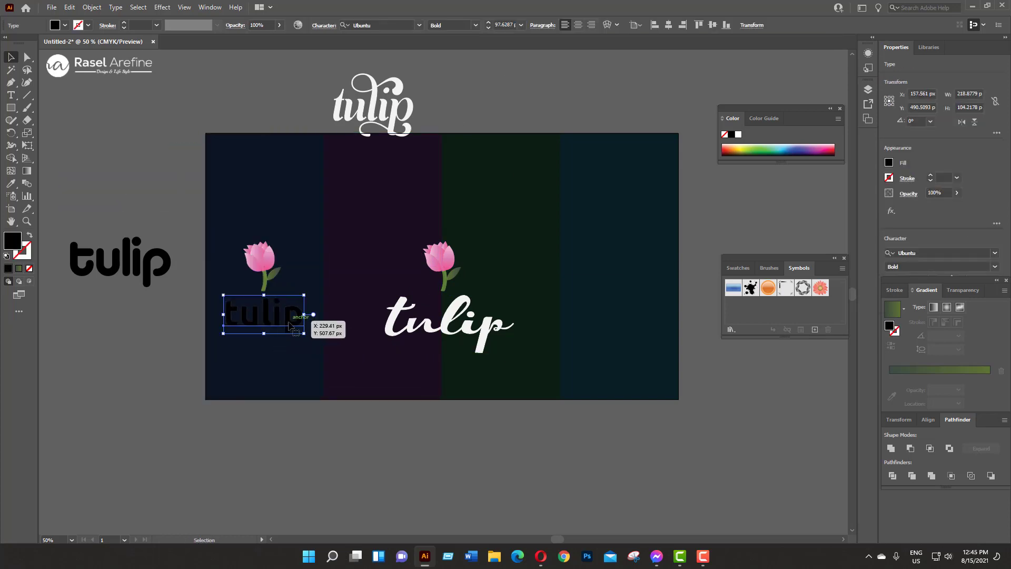
{"action": "left_click", "coordinate": [65, 25]}
{"action": "left_click", "coordinate": [50, 50]}
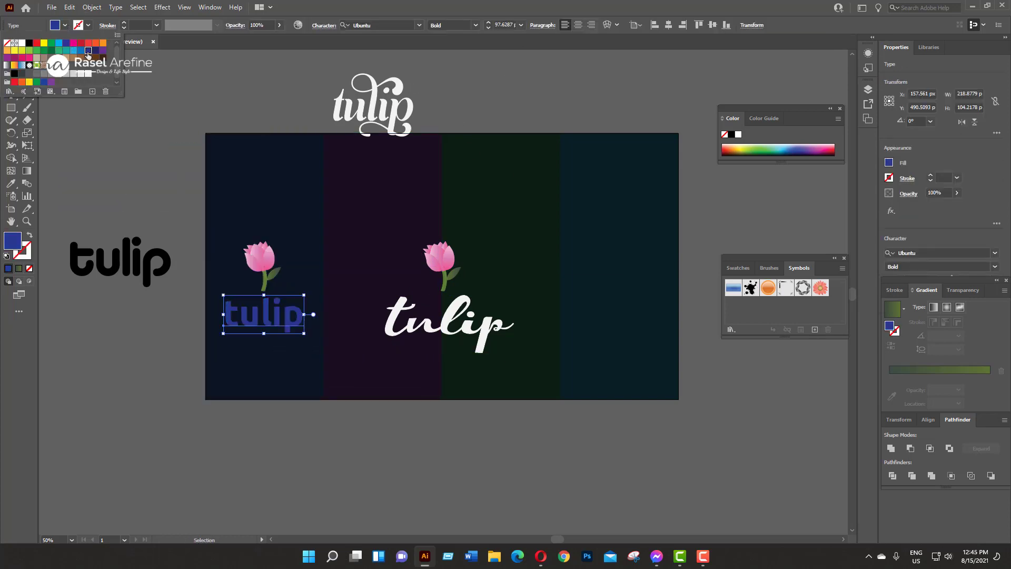
{"action": "left_click", "coordinate": [744, 149]}
{"action": "left_click", "coordinate": [134, 104]}
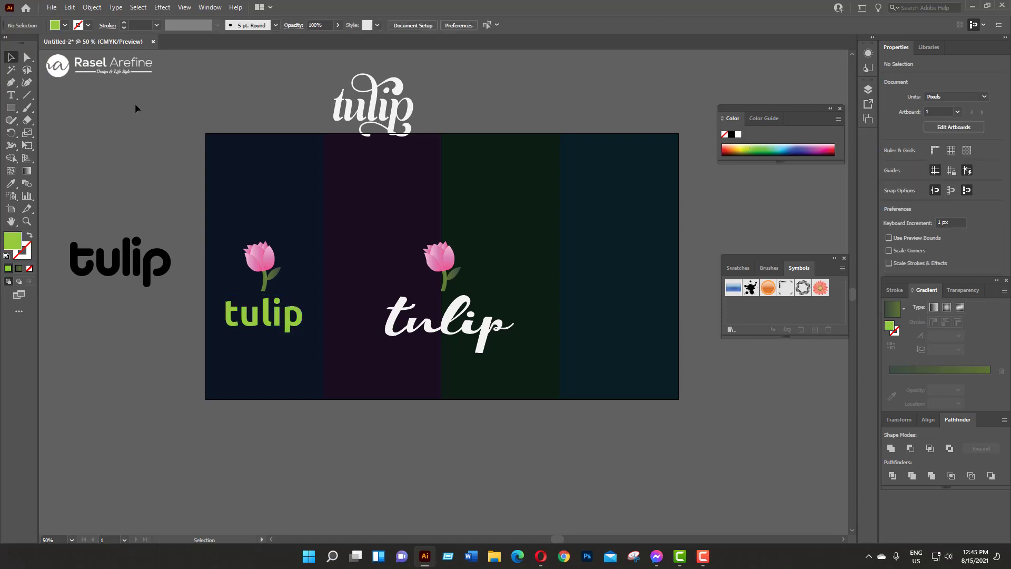
Add a tulip to the second panel with the black word at 97.6287 pt, coloured purple
{"action": "left_click_drag", "start_coordinate": [443, 268], "coordinate": [444, 262]}
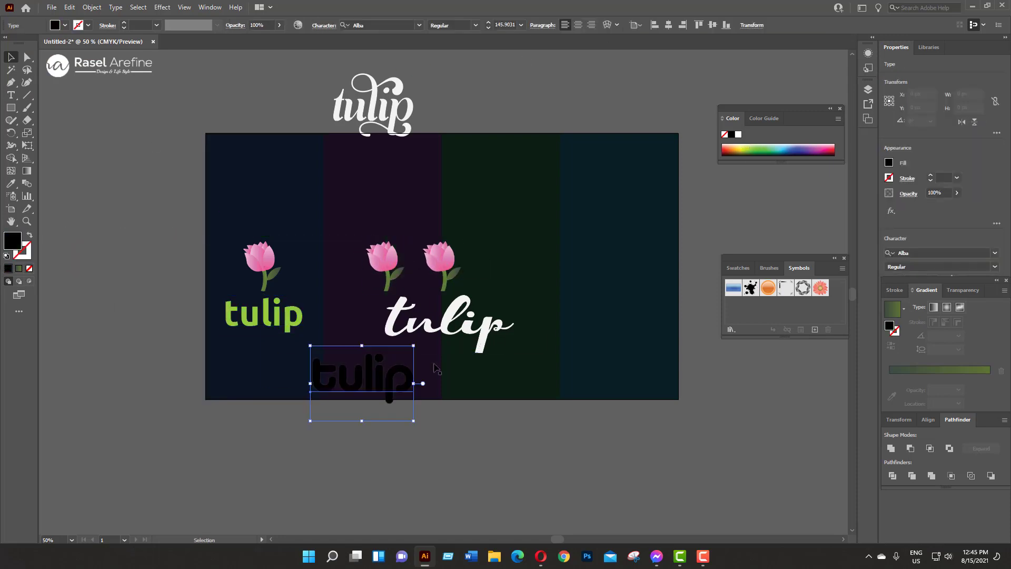
{"action": "left_click_drag", "start_coordinate": [383, 383], "coordinate": [407, 326]}
{"action": "left_click", "coordinate": [264, 317]}
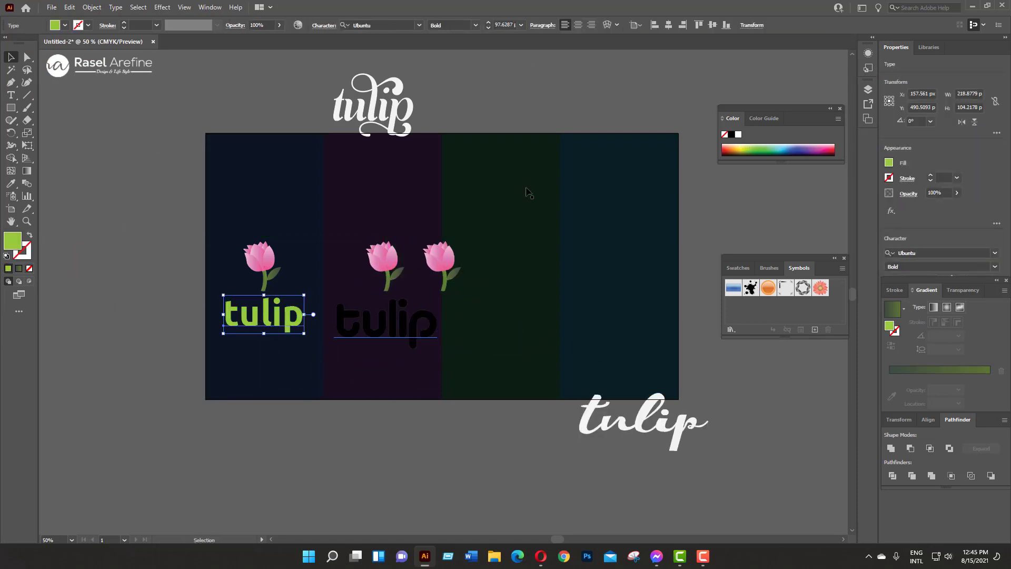
{"action": "left_click", "coordinate": [386, 321]}
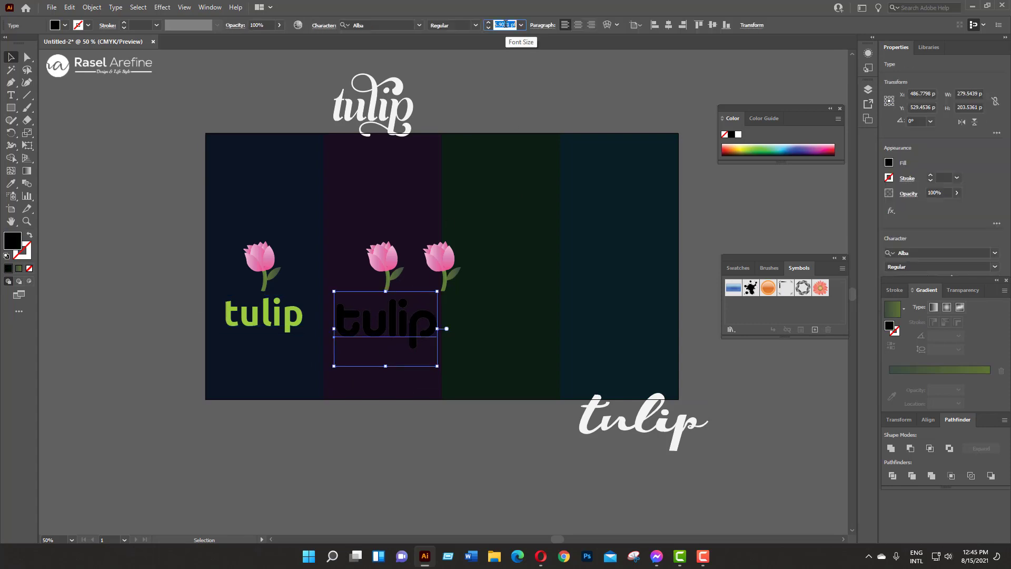
{"action": "type", "text": "97.6287"}
{"action": "key", "text": "Return"}
{"action": "left_click_drag", "start_coordinate": [387, 319], "coordinate": [390, 316]}
{"action": "left_click", "coordinate": [751, 146]}
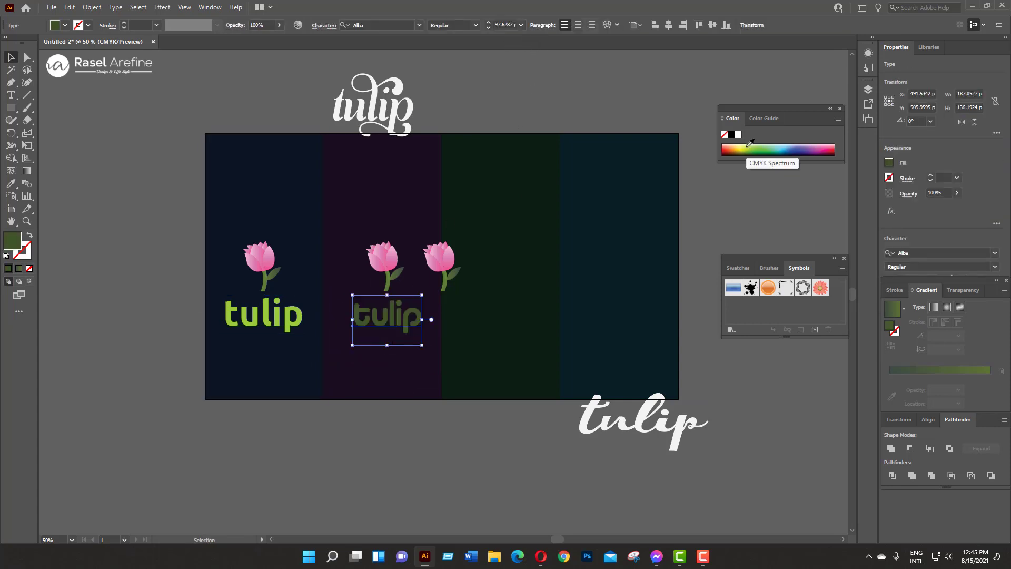
{"action": "left_click_drag", "start_coordinate": [751, 145], "coordinate": [818, 145]}
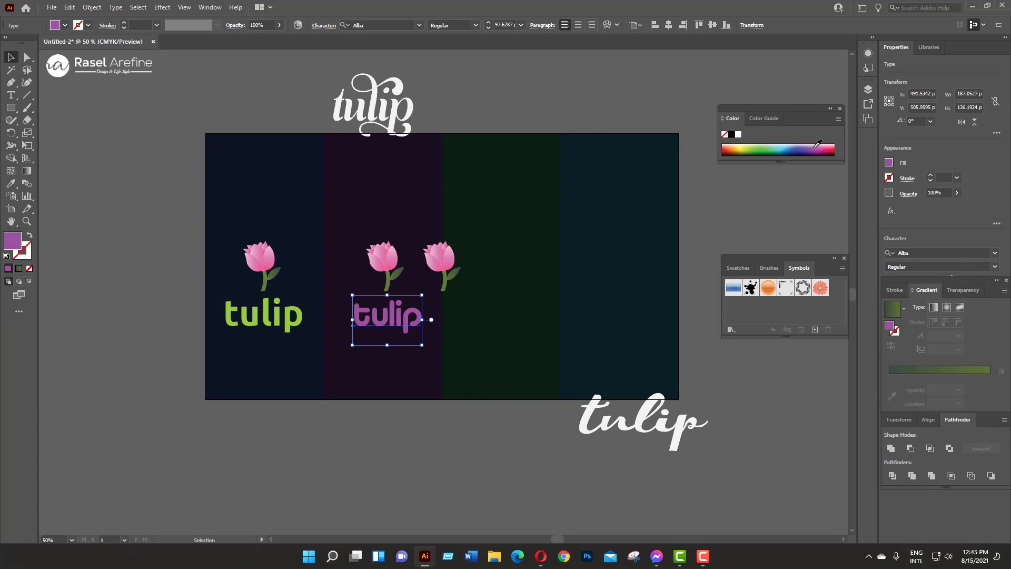
Copy tulips into the remaining panels and put a shrunken yellow-green script word in the third
{"action": "mouse_move", "coordinate": [428, 258]}
{"action": "left_mouse_down"}
{"action": "mouse_move", "coordinate": [621, 263]}
{"action": "mouse_move", "coordinate": [343, 232]}
{"action": "mouse_move", "coordinate": [143, 142]}
{"action": "left_mouse_up"}
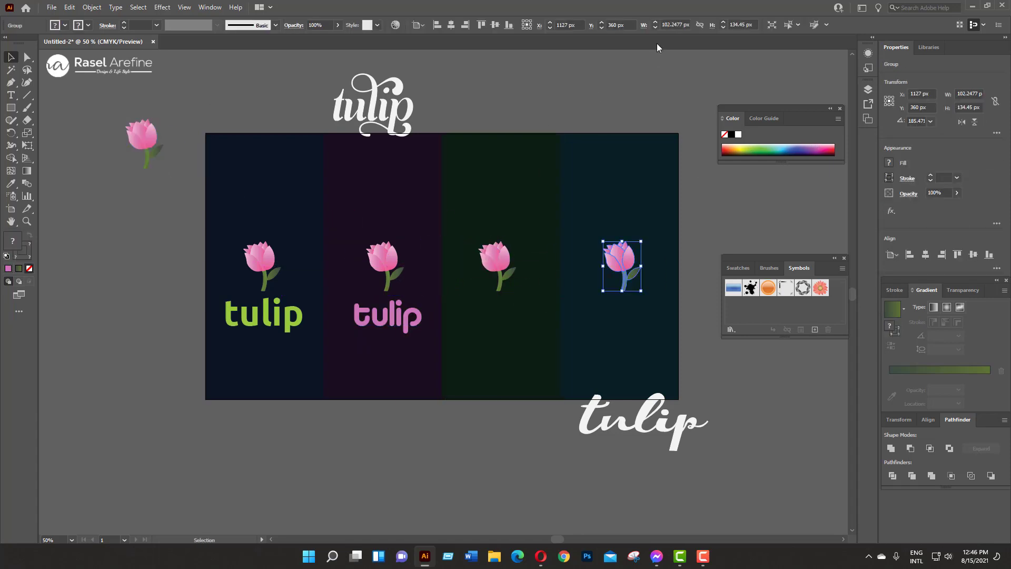
{"action": "left_click", "coordinate": [643, 421]}
{"action": "left_click_drag", "start_coordinate": [643, 422], "coordinate": [510, 328]}
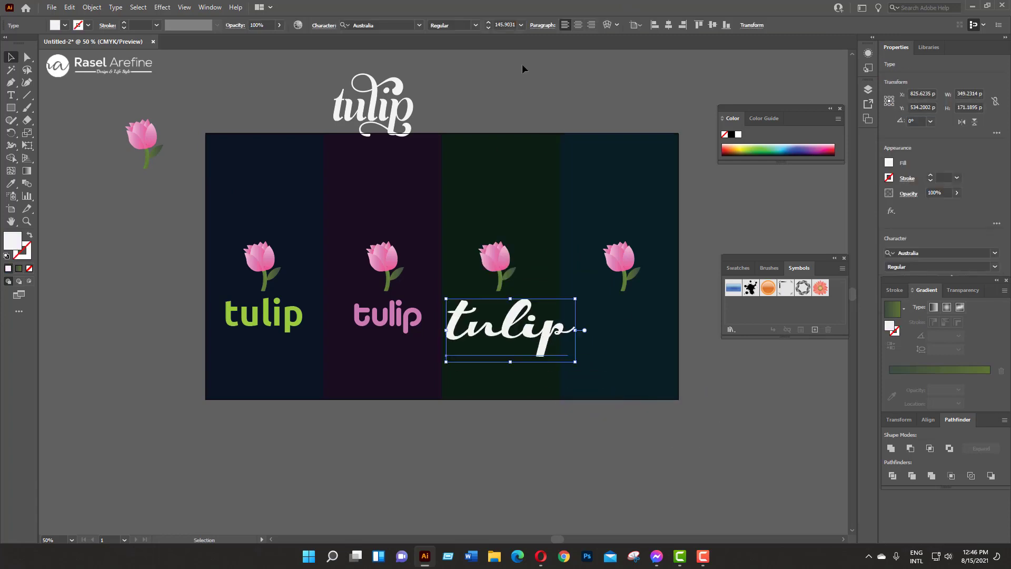
{"action": "mouse_move", "coordinate": [575, 299]}
{"action": "left_mouse_down"}
{"action": "mouse_move", "coordinate": [532, 321]}
{"action": "mouse_move", "coordinate": [501, 321]}
{"action": "left_mouse_up"}
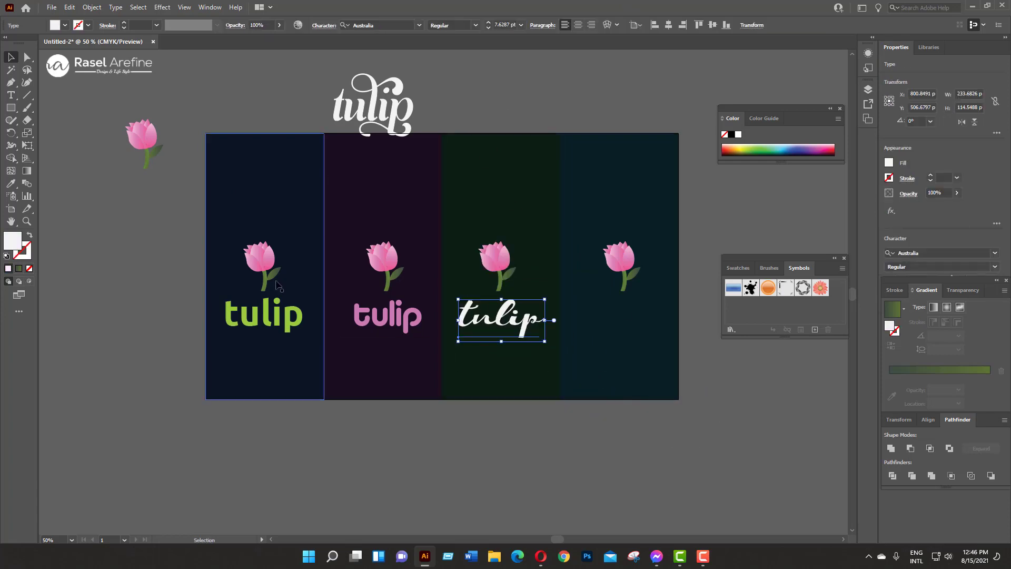
{"action": "key", "text": "i"}
{"action": "left_click", "coordinate": [733, 146]}
{"action": "mouse_move", "coordinate": [734, 146]}
{"action": "left_mouse_down"}
{"action": "mouse_move", "coordinate": [789, 143]}
{"action": "mouse_move", "coordinate": [738, 148]}
{"action": "mouse_move", "coordinate": [753, 149]}
{"action": "left_mouse_up"}
{"action": "double_click", "coordinate": [12, 241]}
{"action": "key", "text": "Return"}
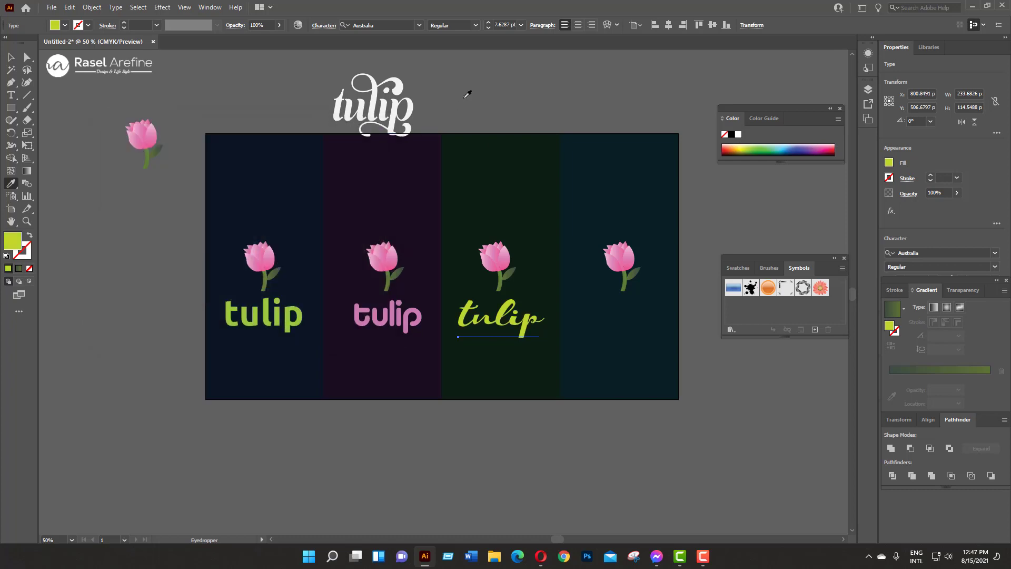
Move the ornate 'tulip' word into the fourth panel and colour it crimson
{"action": "key", "text": "v"}
{"action": "mouse_move", "coordinate": [411, 153]}
{"action": "left_mouse_down"}
{"action": "mouse_move", "coordinate": [623, 344]}
{"action": "mouse_move", "coordinate": [632, 329]}
{"action": "left_mouse_up"}
{"action": "left_click", "coordinate": [743, 146]}
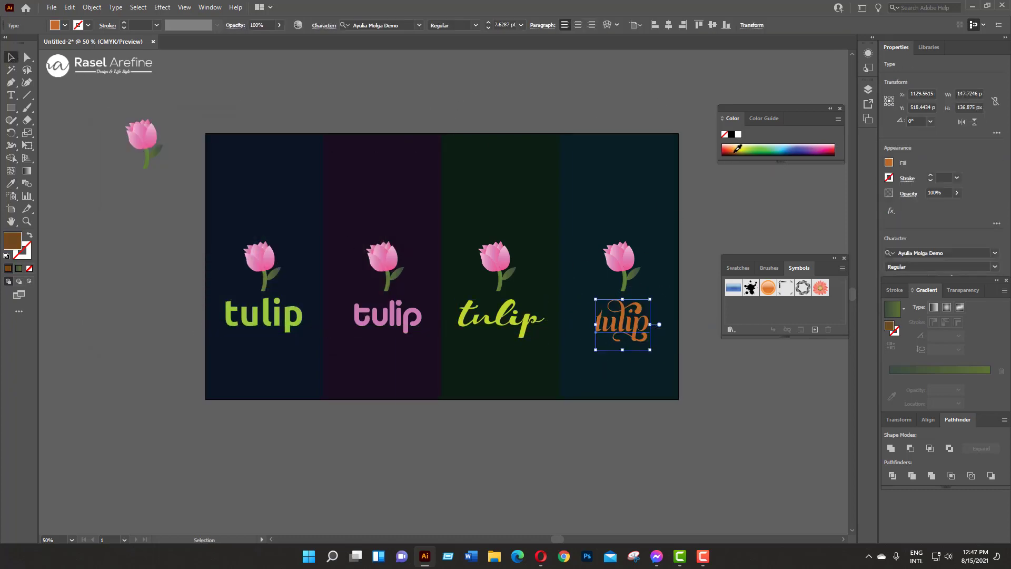
{"action": "left_click_drag", "start_coordinate": [743, 146], "coordinate": [755, 148]}
{"action": "left_click", "coordinate": [831, 148]}
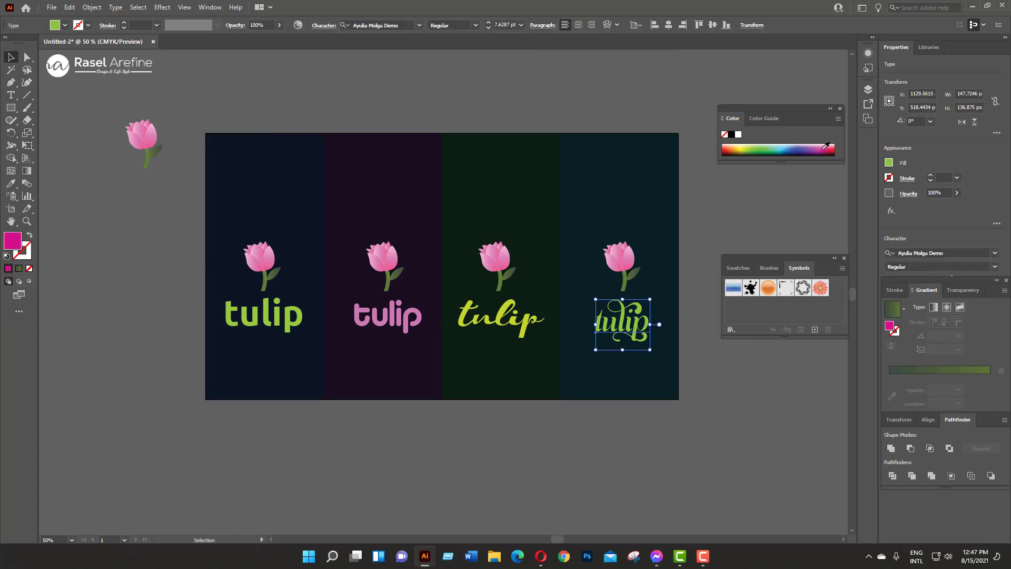
Enlarge the spare tulip over the artboard centre and fade it to 13% opacity
{"action": "left_click", "coordinate": [142, 140]}
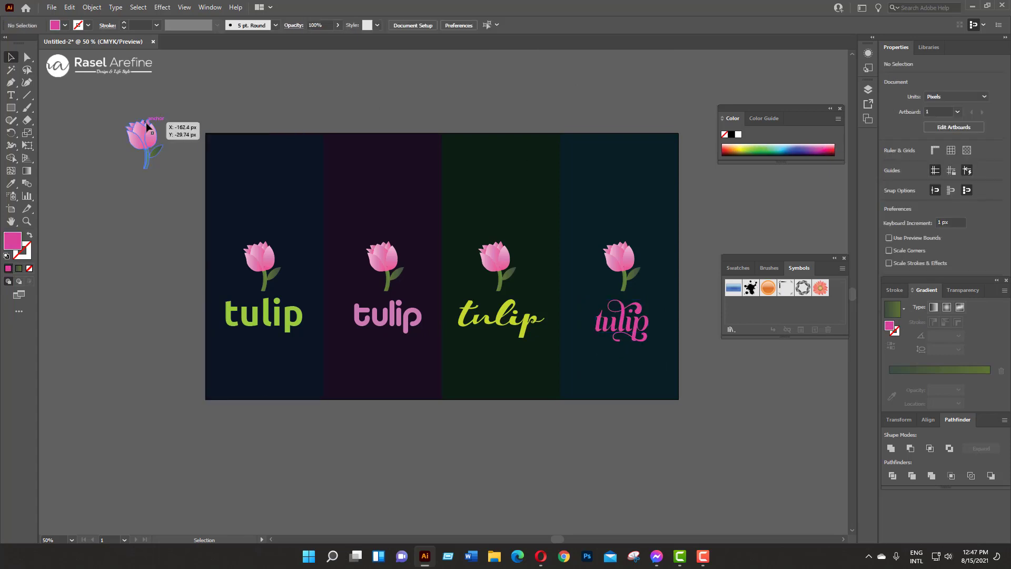
{"action": "left_click_drag", "start_coordinate": [160, 168], "coordinate": [266, 316]}
{"action": "left_click_drag", "start_coordinate": [184, 211], "coordinate": [442, 266]}
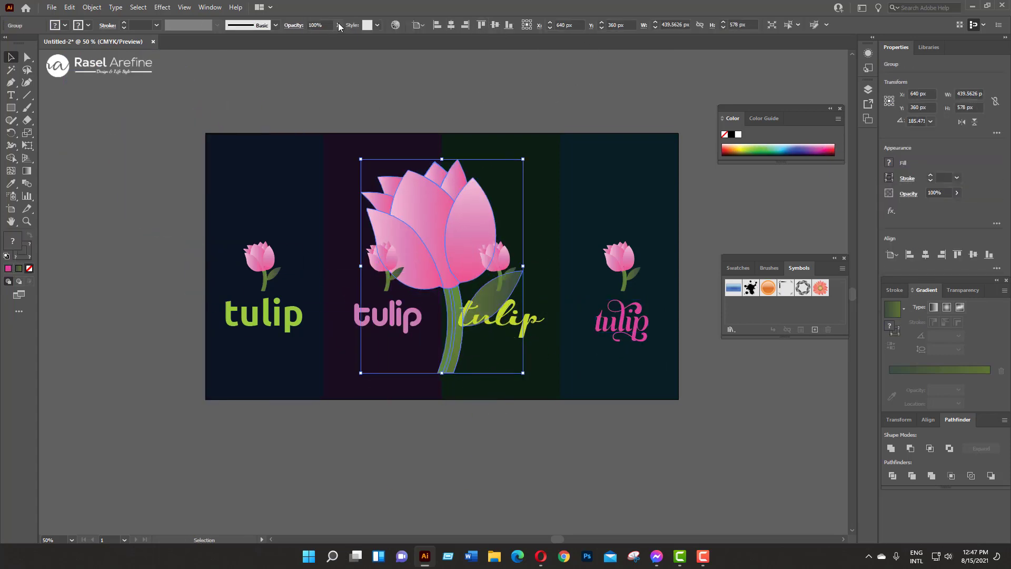
{"action": "left_click_drag", "start_coordinate": [338, 25], "coordinate": [302, 36]}
{"action": "left_click", "coordinate": [501, 74]}
Add smaller faded tulip copies to the fourth panel and the first panel's upper left
{"action": "left_click_drag", "start_coordinate": [477, 207], "coordinate": [659, 323]}
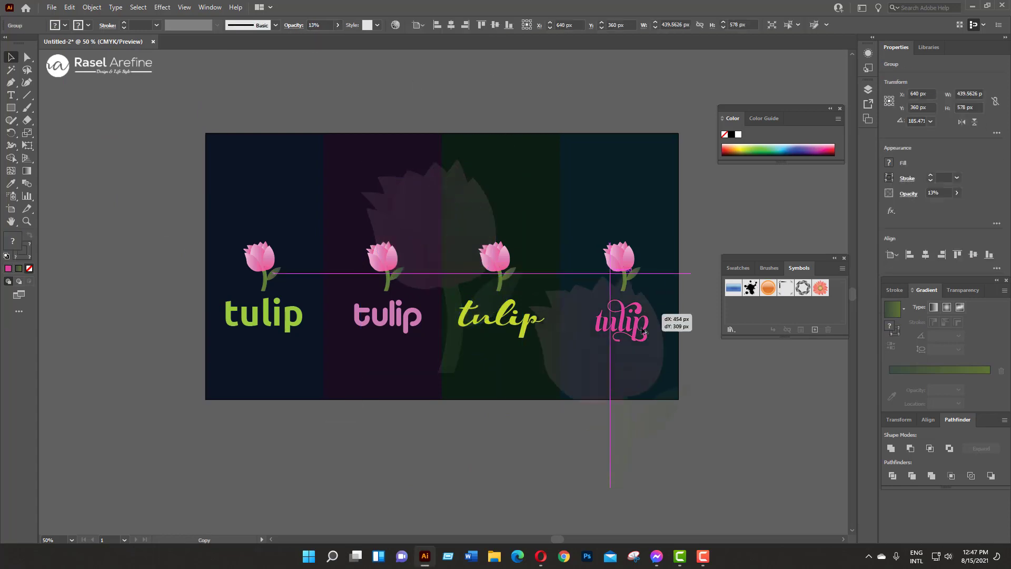
{"action": "left_click_drag", "start_coordinate": [694, 488], "coordinate": [683, 414]}
{"action": "left_click", "coordinate": [65, 25]}
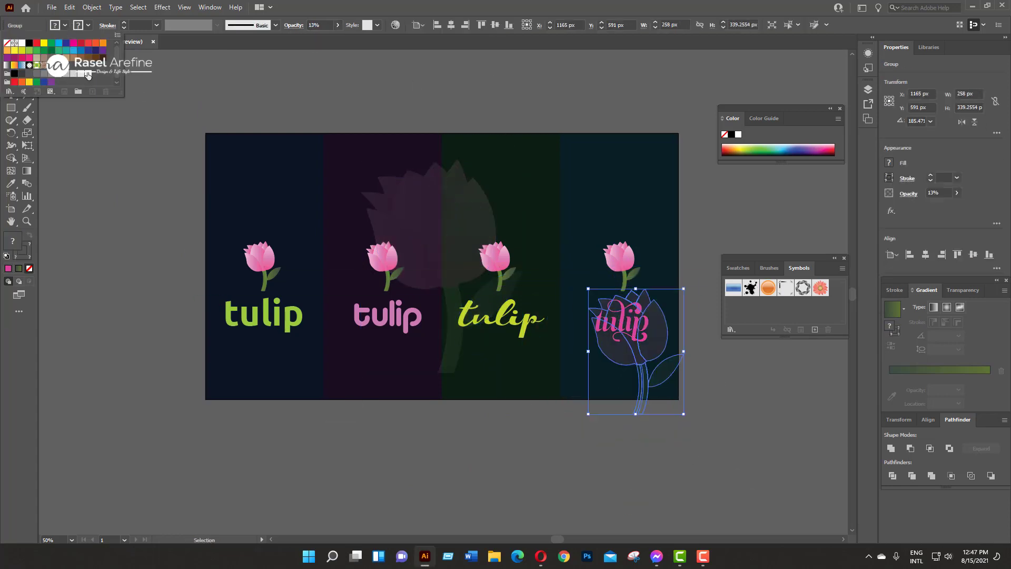
{"action": "left_click", "coordinate": [24, 51]}
{"action": "left_click", "coordinate": [338, 25]}
{"action": "left_click_drag", "start_coordinate": [316, 35], "coordinate": [342, 36]}
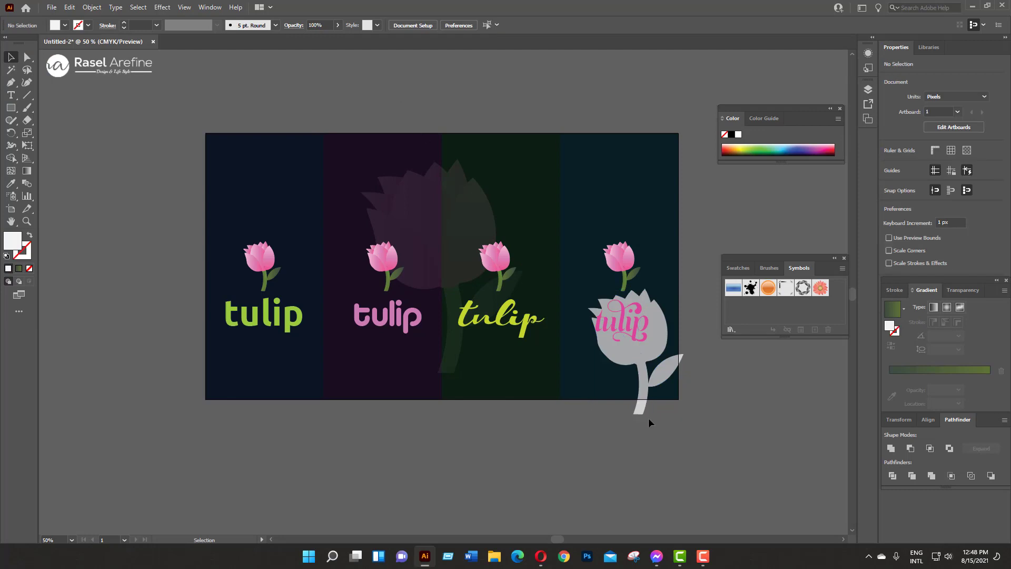
{"action": "key", "text": "ctrl+z"}
{"action": "key", "text": "ctrl+z"}
{"action": "mouse_move", "coordinate": [655, 349]}
{"action": "left_mouse_down"}
{"action": "mouse_move", "coordinate": [287, 362]}
{"action": "mouse_move", "coordinate": [279, 186]}
{"action": "left_mouse_up"}
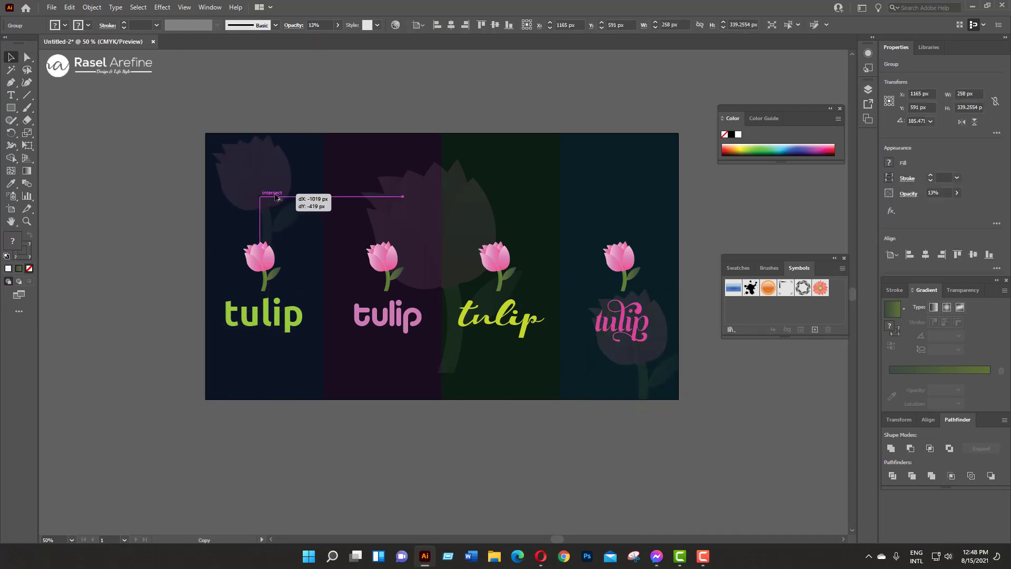
{"action": "left_click", "coordinate": [327, 97]}
{"action": "scroll", "coordinate": [723, 202], "scroll_direction": "right", "scroll_amount": 2}
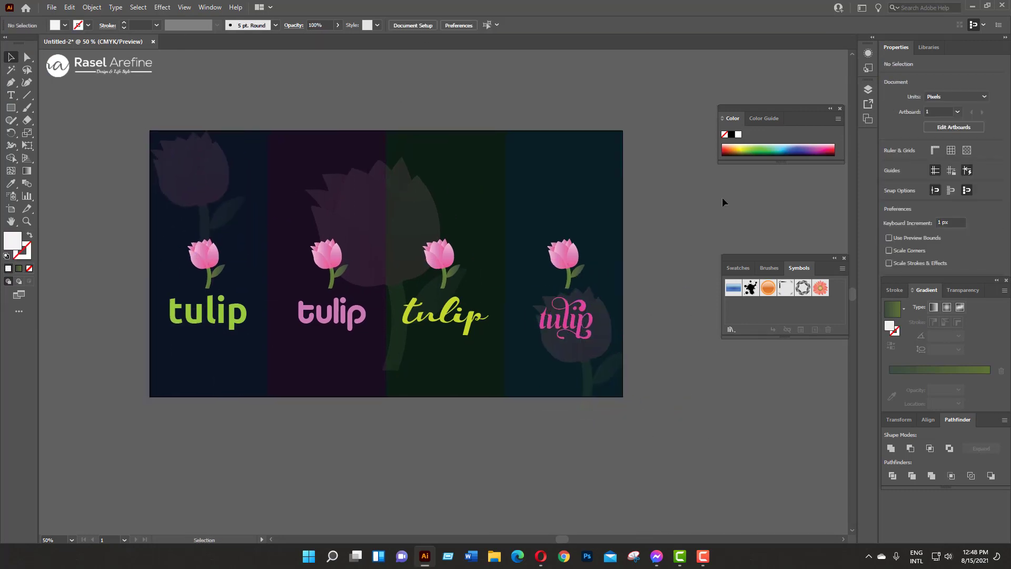
Raise the second and third panels' flowers and words slightly
{"action": "left_click", "coordinate": [329, 314]}
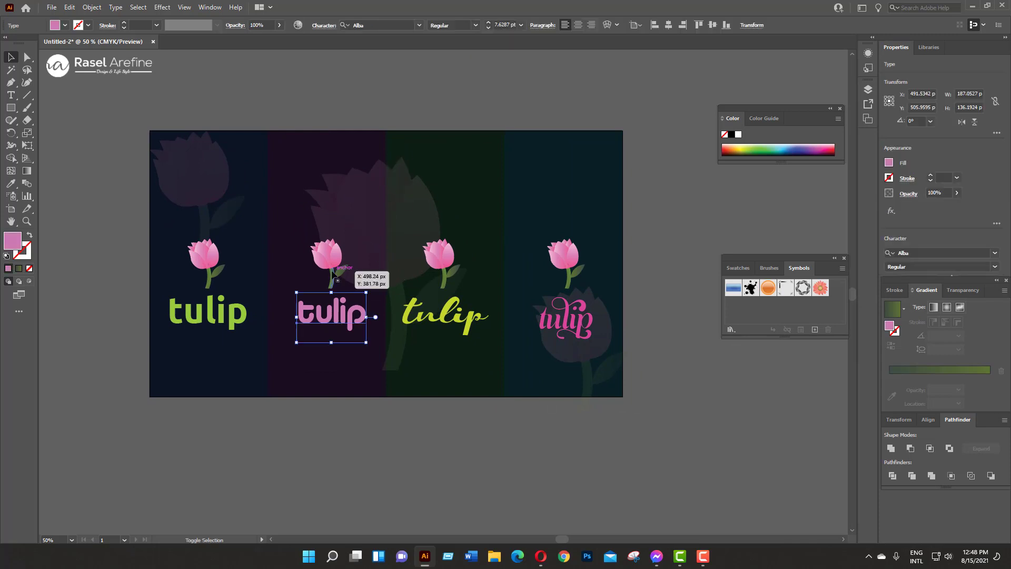
{"action": "left_click", "coordinate": [328, 255], "text": "shift"}
{"action": "left_click_drag", "start_coordinate": [327, 256], "coordinate": [327, 226]}
{"action": "left_click", "coordinate": [441, 261]}
{"action": "left_click", "coordinate": [456, 320], "text": "shift"}
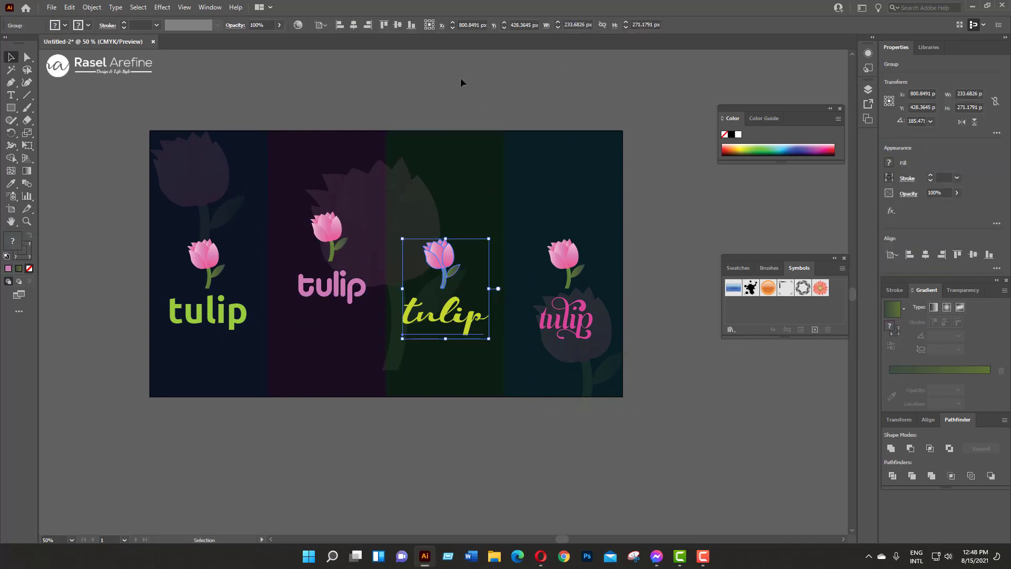
{"action": "left_click_drag", "start_coordinate": [456, 319], "coordinate": [457, 291]}
Raise the fourth and first panels' flowers and words to the same level
{"action": "left_click", "coordinate": [564, 258]}
{"action": "left_click", "coordinate": [580, 316], "text": "shift"}
{"action": "mouse_move", "coordinate": [579, 316]}
{"action": "left_mouse_down"}
{"action": "mouse_move", "coordinate": [399, 316]}
{"action": "mouse_move", "coordinate": [566, 283]}
{"action": "left_mouse_up"}
{"action": "key", "text": "ctrl+shift+a"}
{"action": "left_click", "coordinate": [203, 253]}
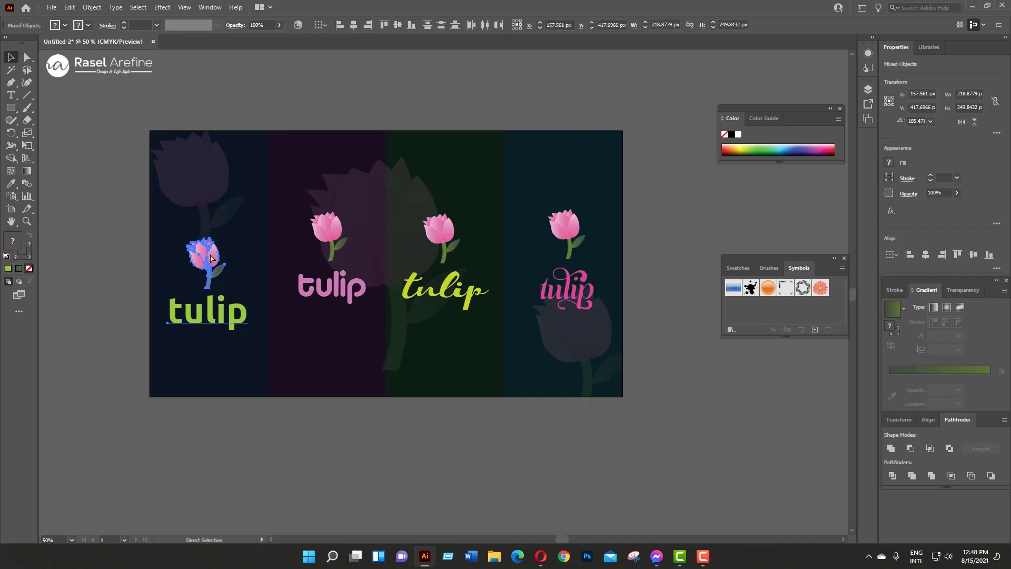
{"action": "left_click", "coordinate": [208, 314], "text": "shift"}
{"action": "left_click_drag", "start_coordinate": [208, 313], "coordinate": [208, 291]}
Move the big faded tulip down toward panel 2 and shrink it to the panel's bottom
{"action": "mouse_move", "coordinate": [434, 147]}
{"action": "left_mouse_down"}
{"action": "mouse_move", "coordinate": [358, 341]}
{"action": "mouse_move", "coordinate": [364, 319]}
{"action": "left_mouse_up"}
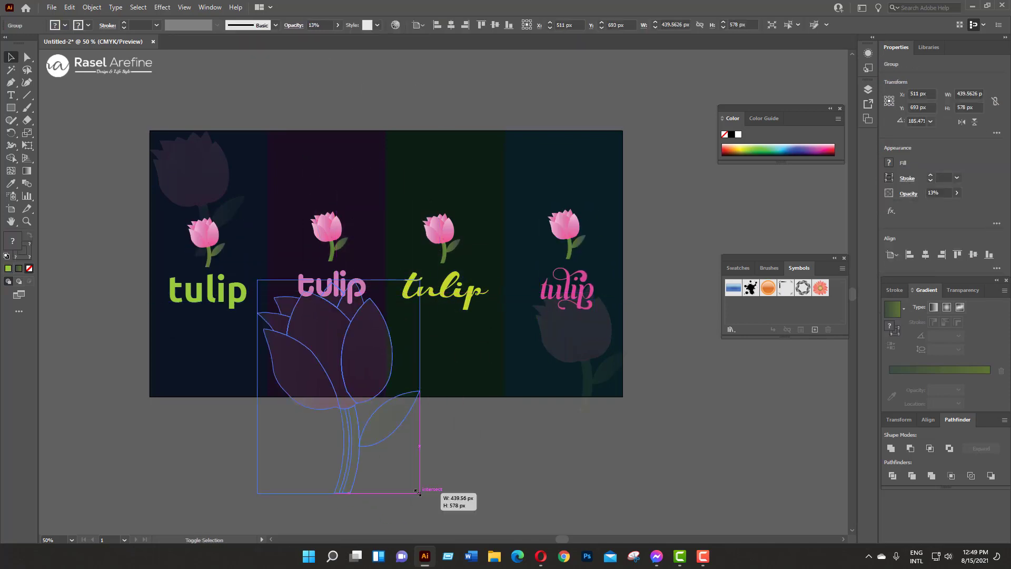
{"action": "mouse_move", "coordinate": [417, 485]}
{"action": "left_mouse_down"}
{"action": "mouse_move", "coordinate": [384, 343]}
{"action": "mouse_move", "coordinate": [400, 368]}
{"action": "left_mouse_up"}
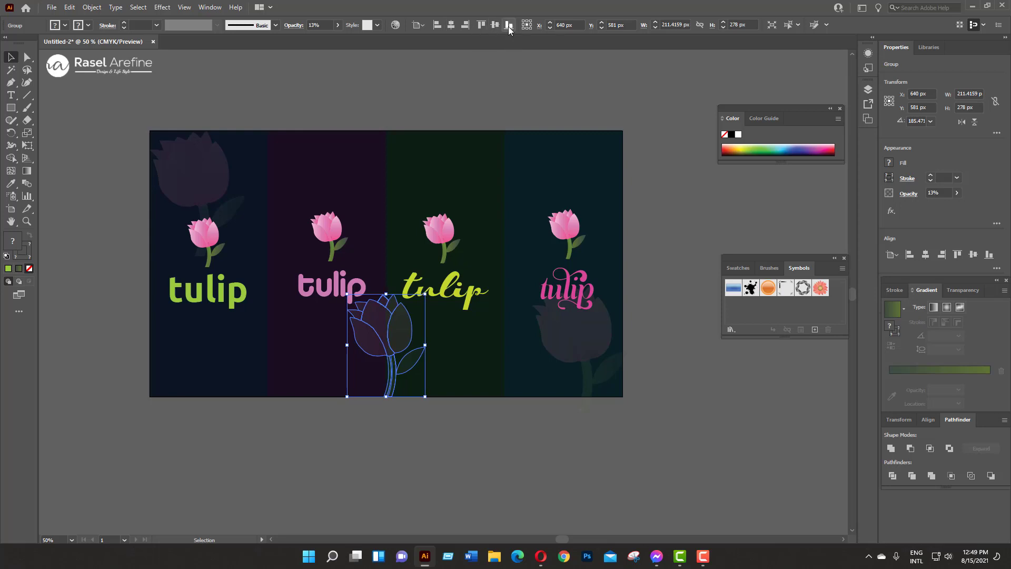
{"action": "left_click", "coordinate": [489, 77]}
Draw a 1280×720 rectangle, select all, and clip everything to it with Ctrl+7
{"action": "left_click", "coordinate": [11, 108]}
{"action": "left_click", "coordinate": [188, 98]}
{"action": "key", "text": "Return"}
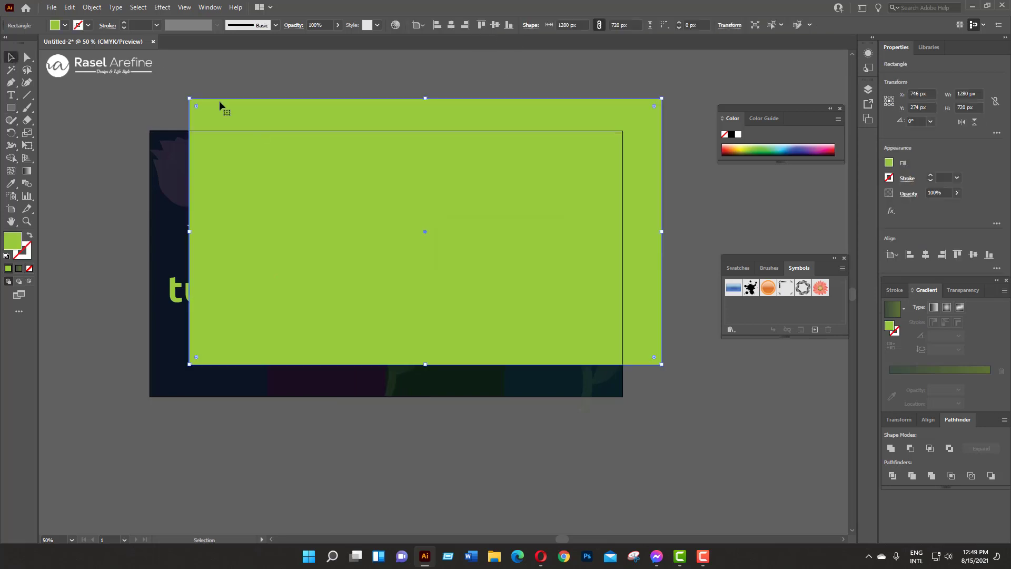
{"action": "key", "text": "ctrl+a"}
{"action": "key", "text": "ctrl+7"}
{"action": "left_click", "coordinate": [434, 103]}
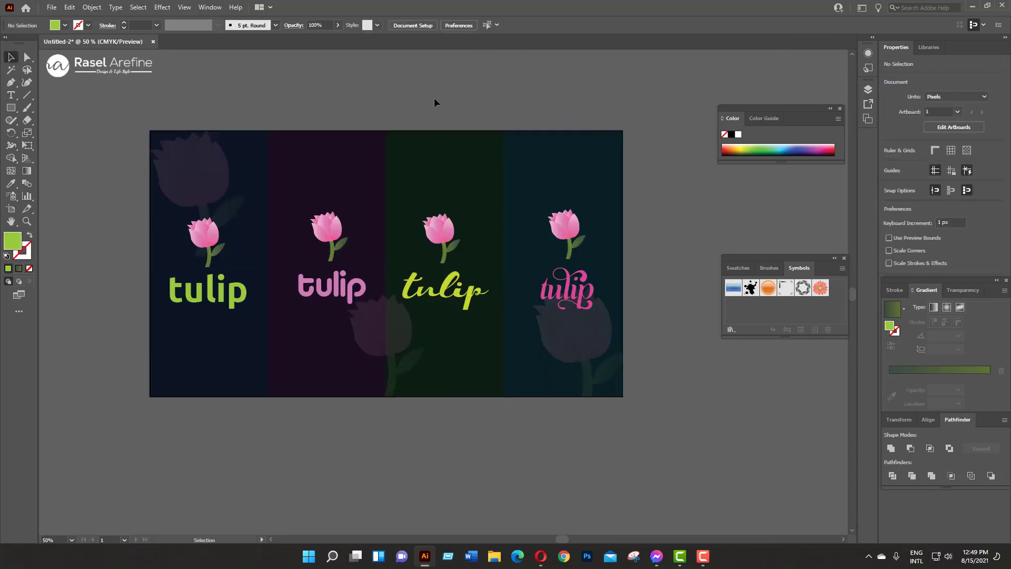
{"action": "key", "text": "ctrl+plus"}
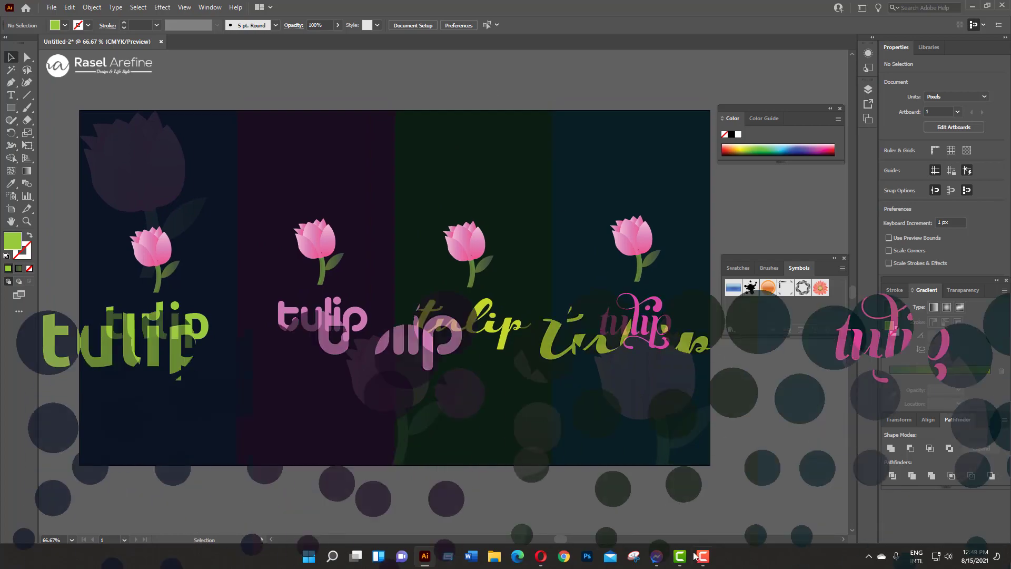